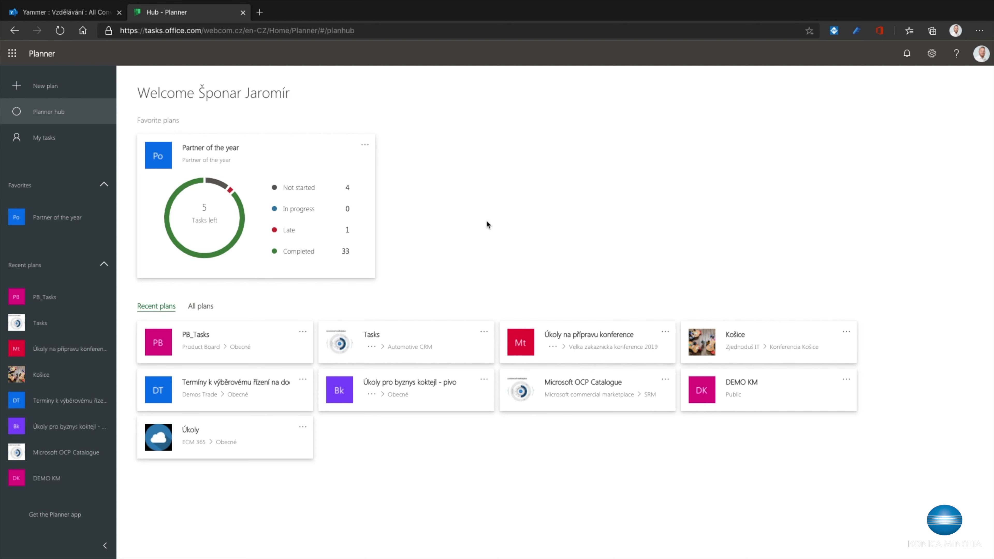
Step: Start a new plan named "Demo - konference" with the group description "Toto je demo planner"
left_click(45, 86)
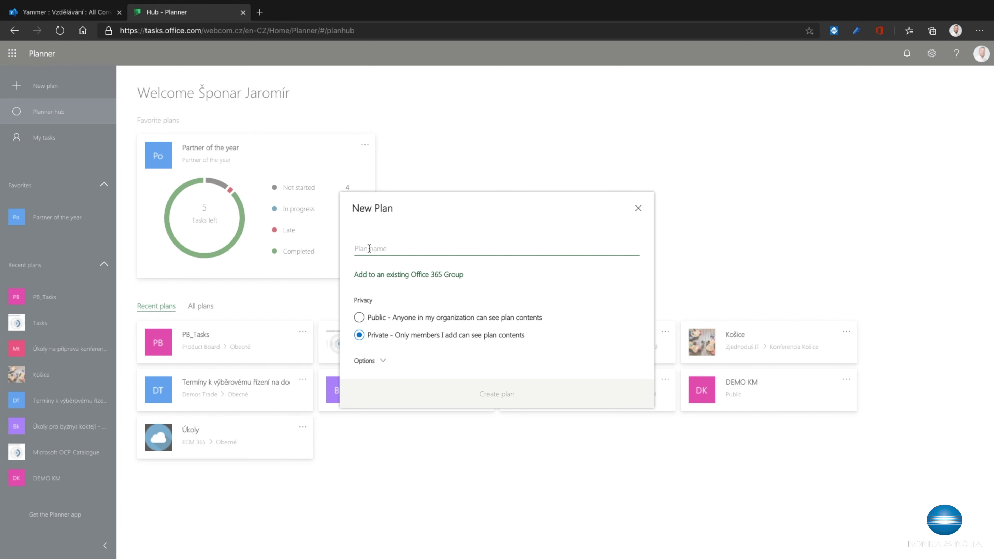
type("Demo ")
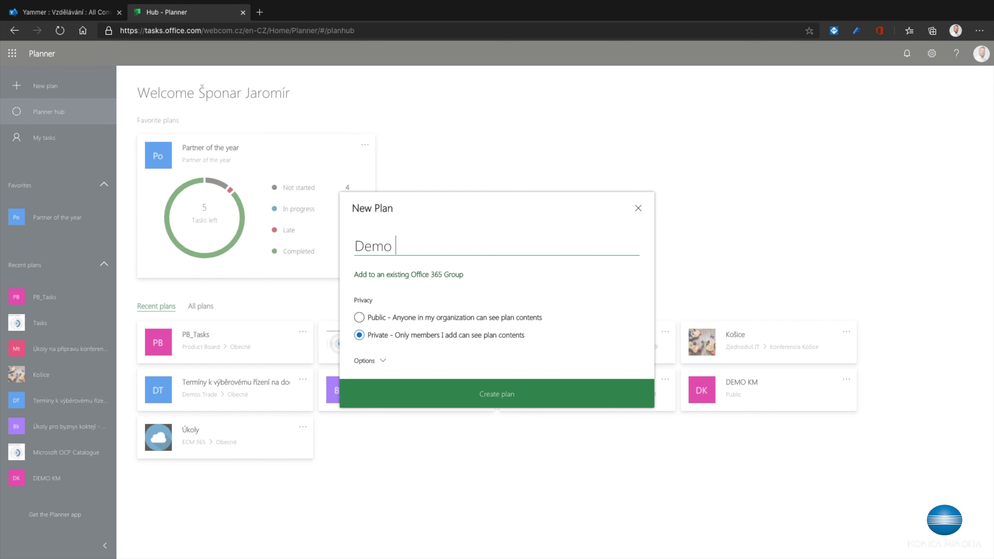
type("- konference")
left_click(381, 362)
left_click(395, 373)
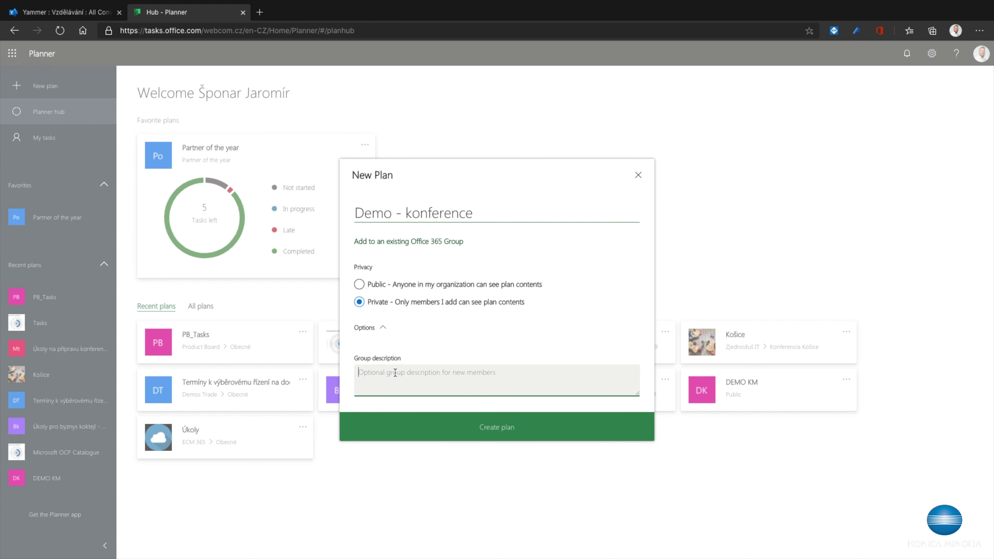
type("Toto je d")
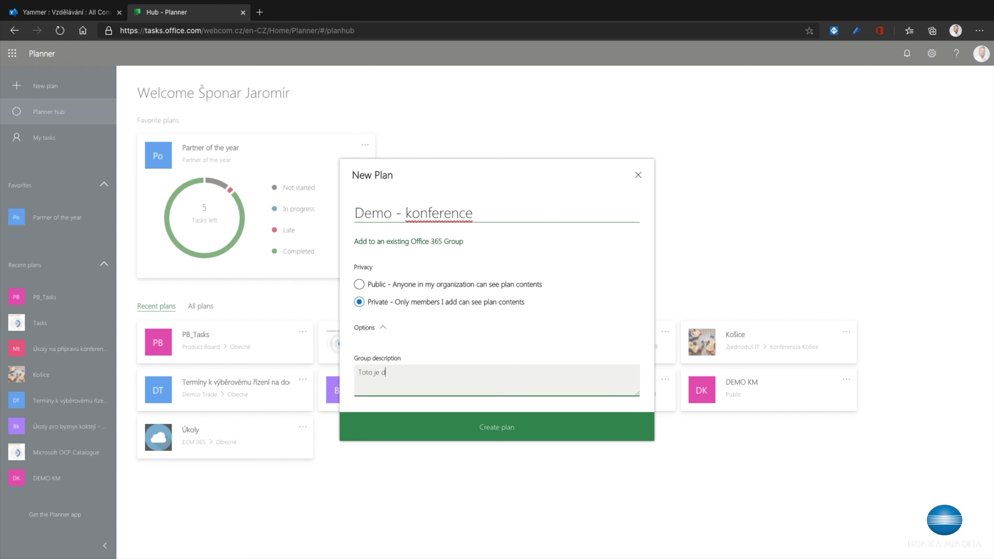
type("emo planner")
Step: Set the new plan's privacy to Private and create the plan
left_click(414, 288)
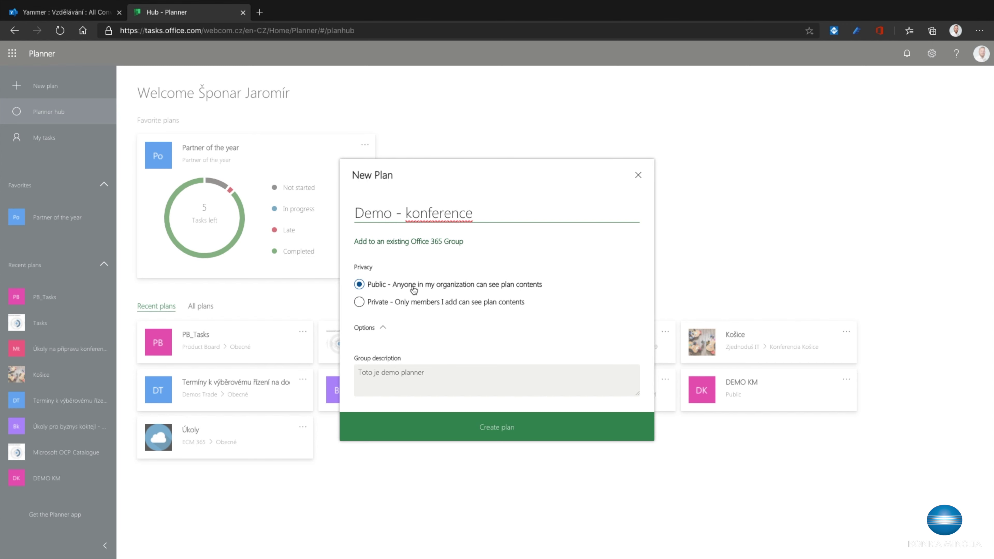
left_click(409, 306)
left_click(481, 426)
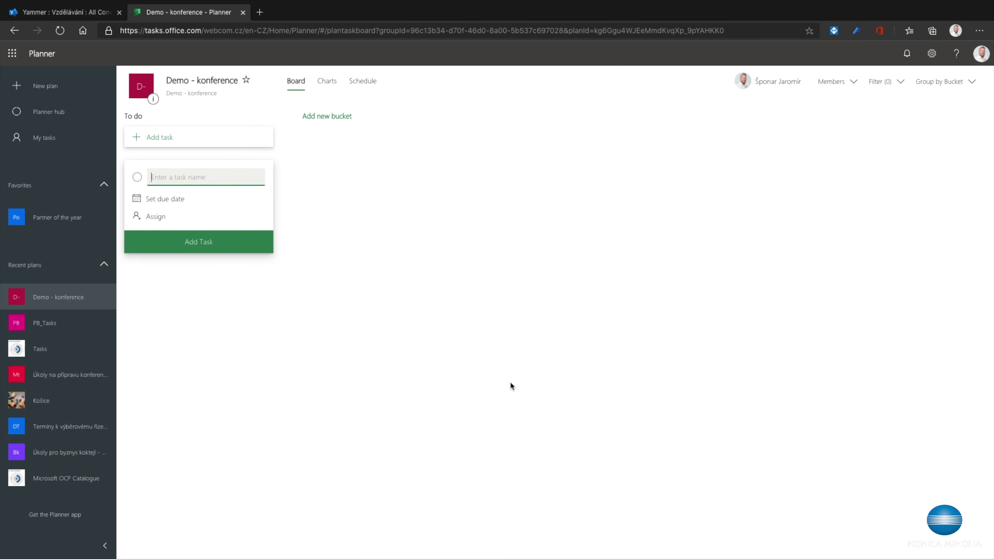
Step: Rename the "To do" bucket to "Příprava"
left_click(141, 115)
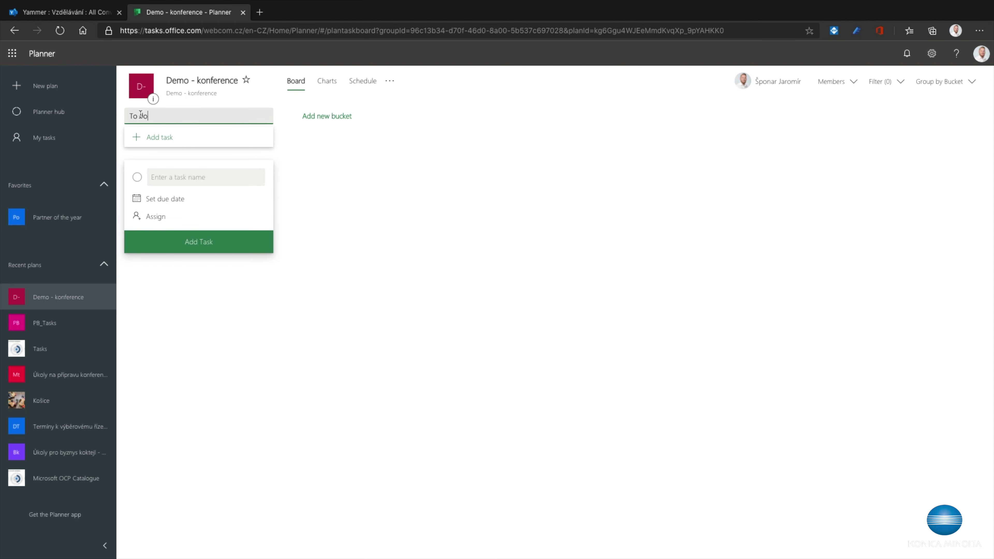
key("BackSpace")
key("BackSpace")
key("BackSpace")
key("BackSpace")
key("BackSpace")
type("Příprava")
Step: Add three more buckets to the board, named "V procesu", "Dokončeno" and "Externí"
left_click(314, 115)
type("V procesu")
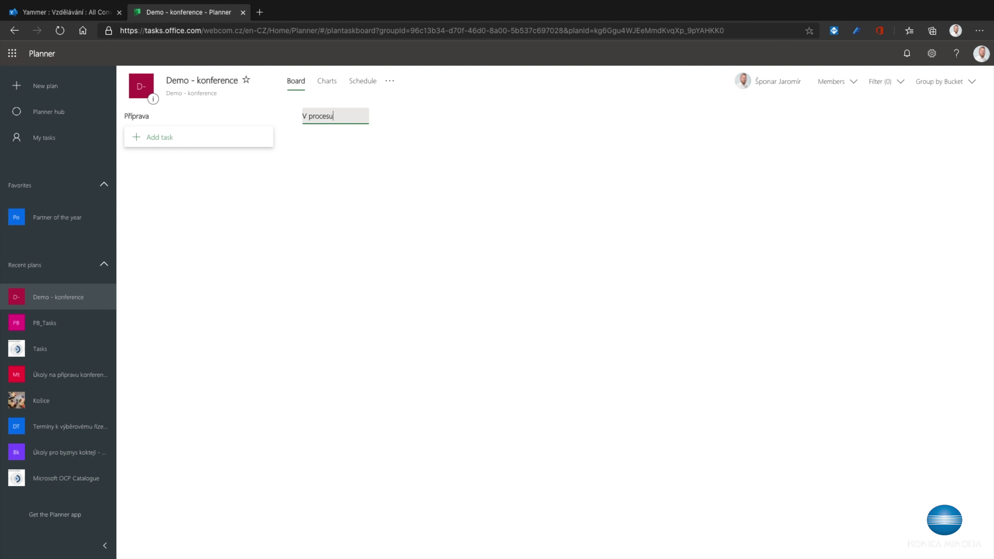
key("Return")
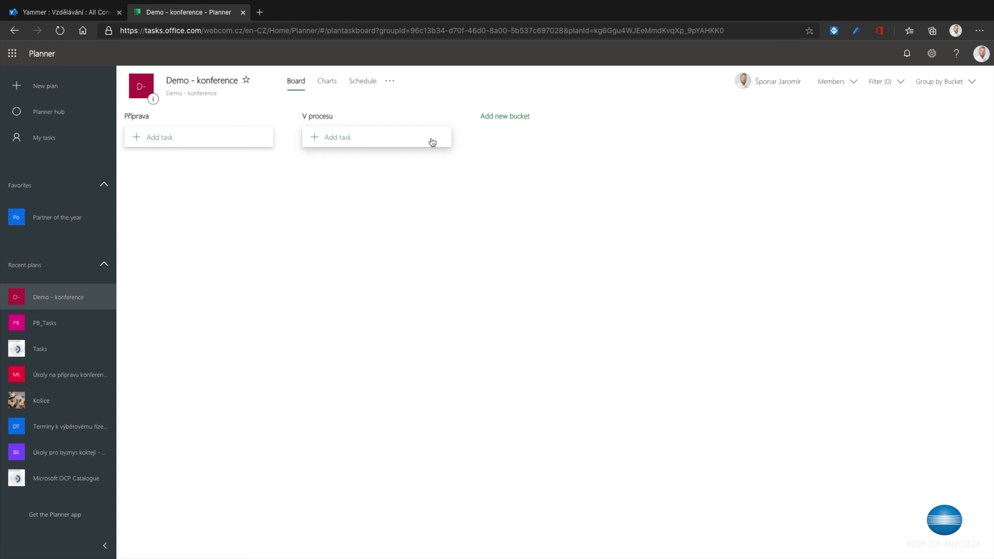
left_click(499, 116)
type("Dokončeno")
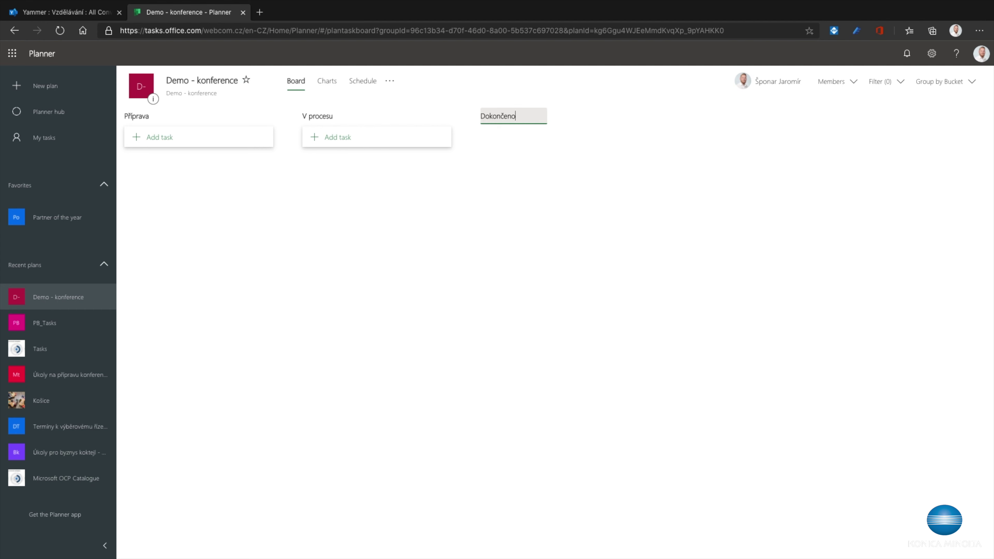
key("Return")
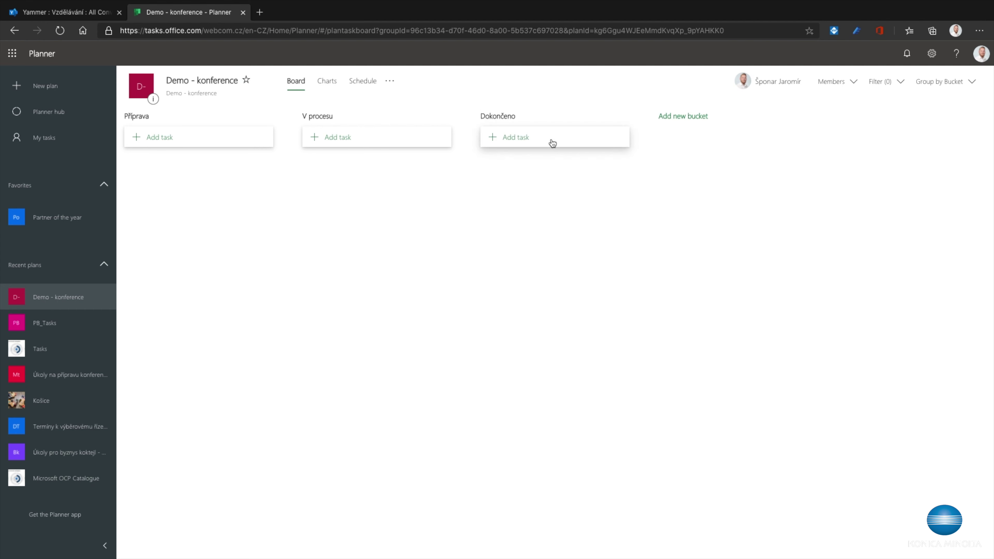
left_click(672, 117)
type("Externí")
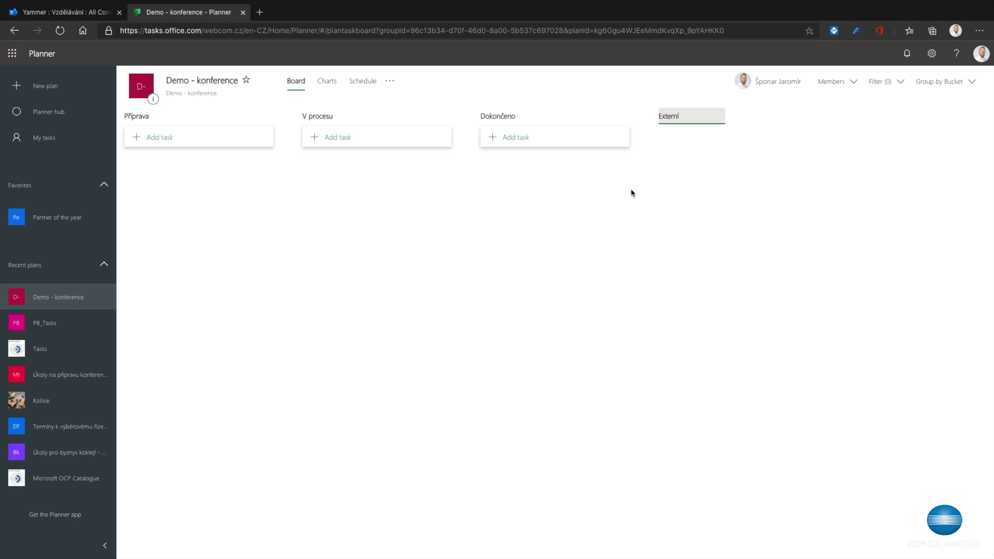
key("Return")
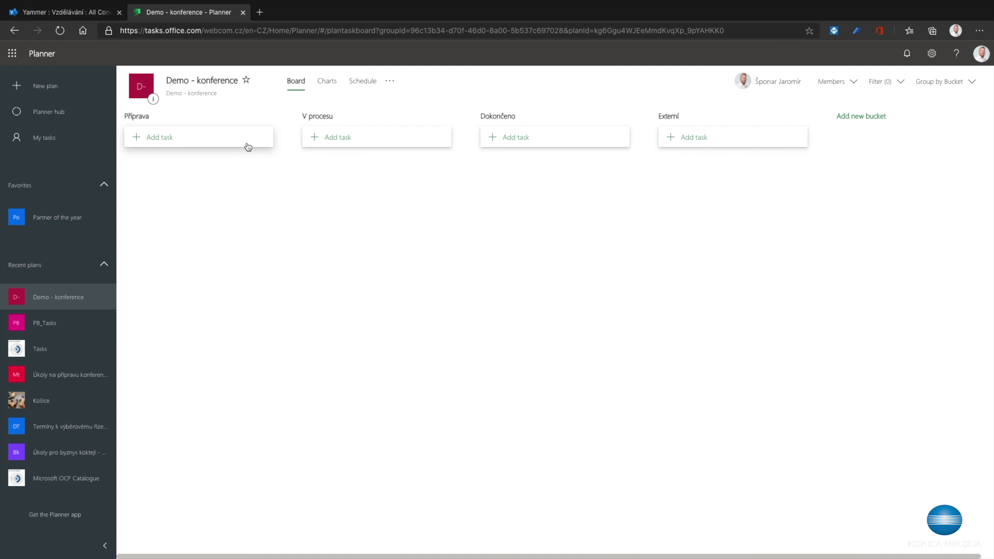
Step: Start a task named "Pripravit plán akce" in the Příprava bucket with a due date of April 23, 2020
left_click(161, 140)
type("Pr")
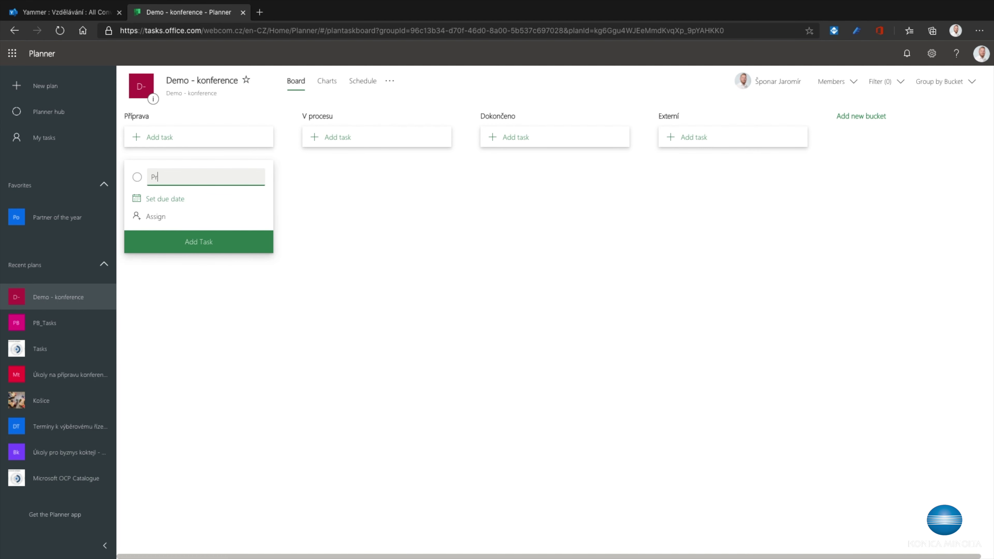
type("ipravit plán akce")
left_click(186, 203)
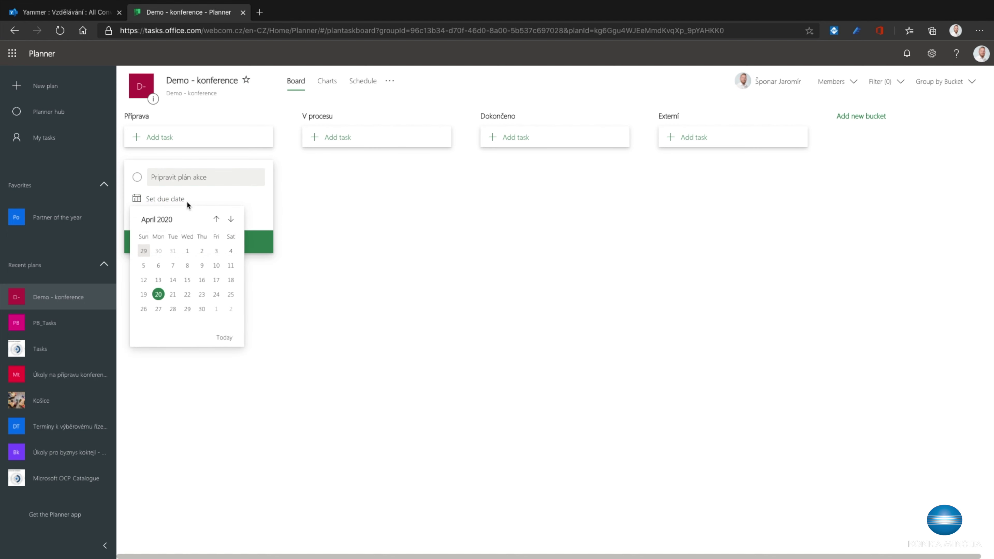
left_click(202, 294)
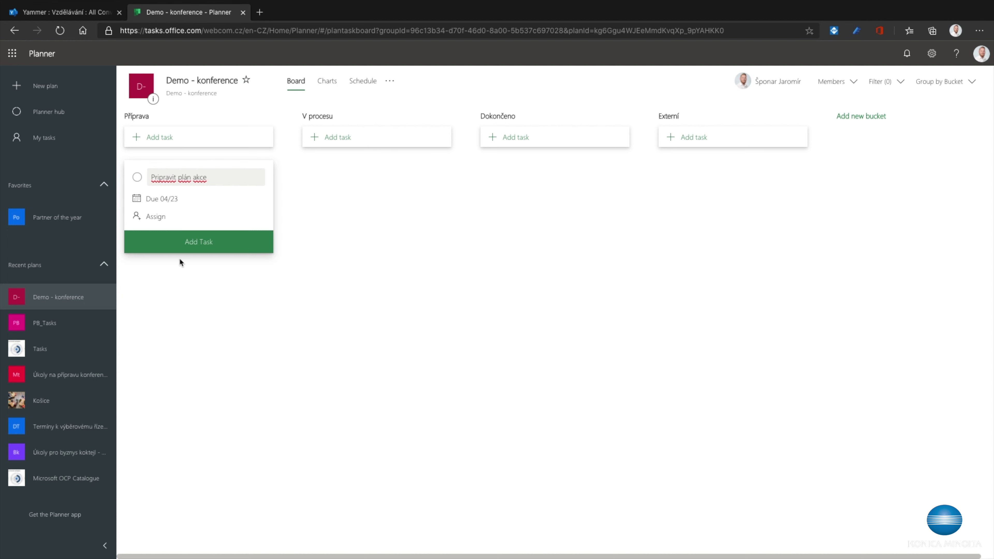
Step: Assign the new task to the non-member colleague, adding them to the plan, and save the task to the bucket
left_click(159, 217)
type("laš")
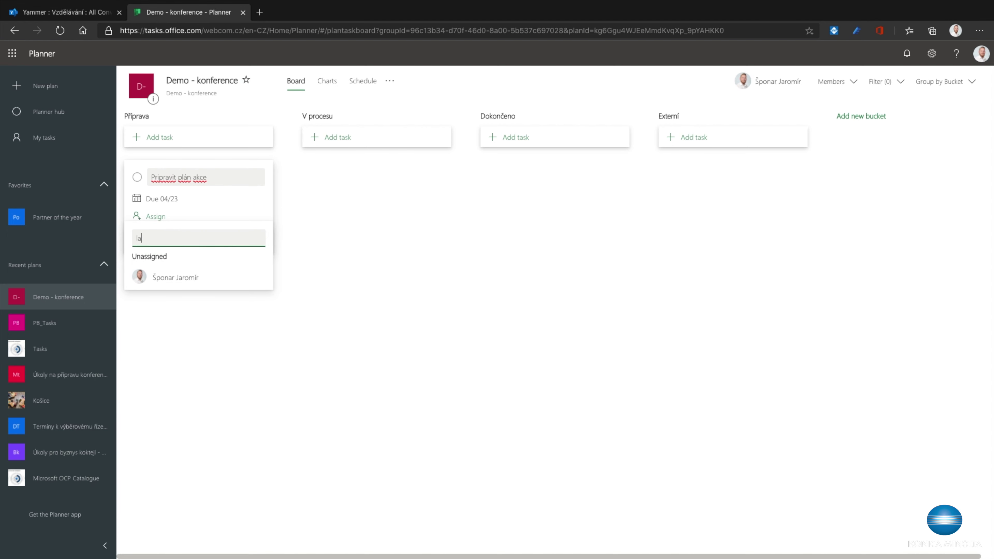
key("BackSpace")
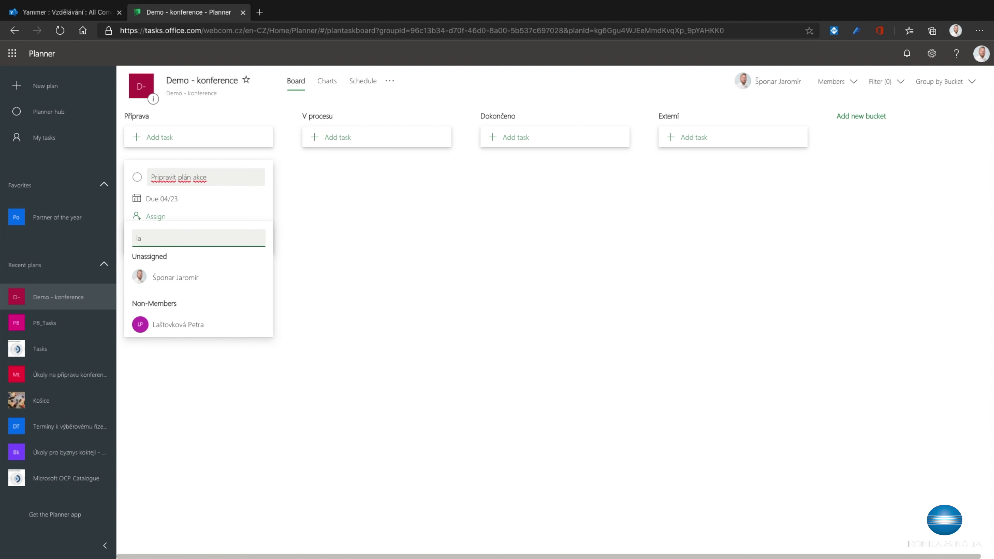
left_click(184, 324)
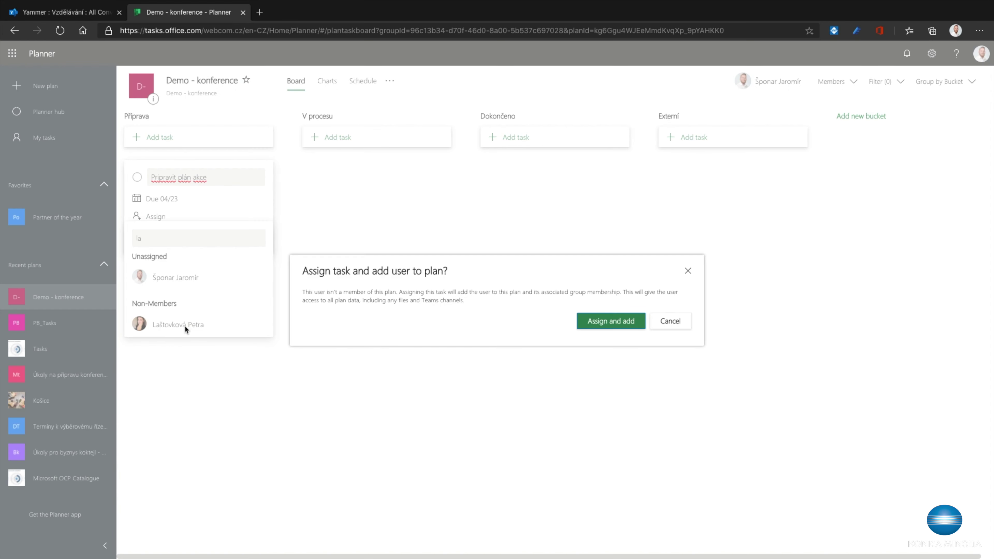
left_click(611, 322)
left_click(335, 265)
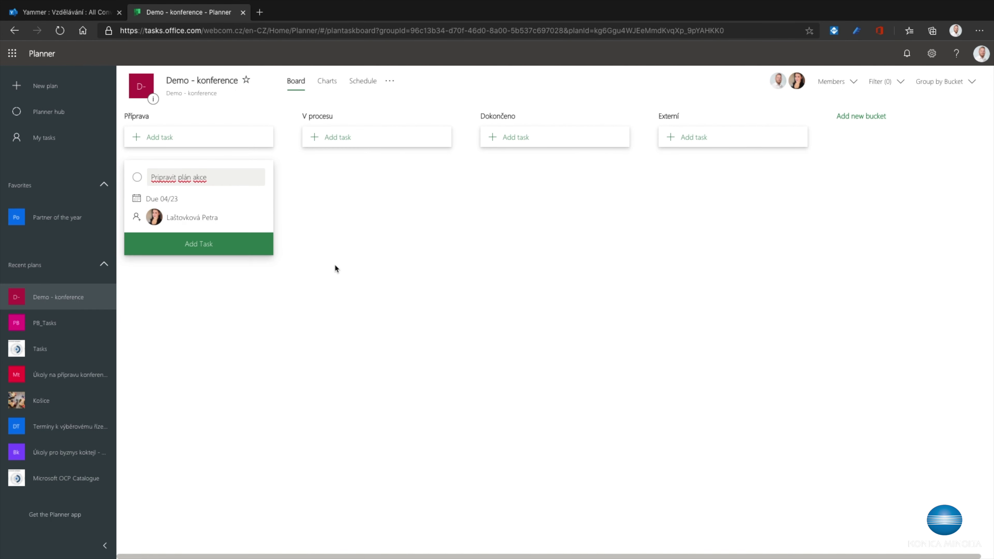
left_click(231, 250)
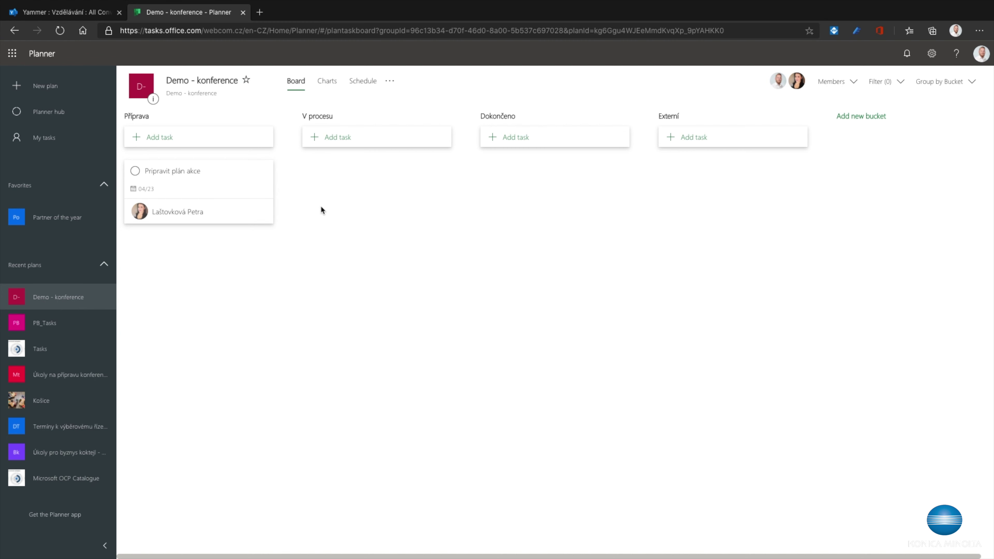
Step: Set the "Pripravit plán akce" task's priority to Urgent and its start date to April 21, 2020
left_click(220, 181)
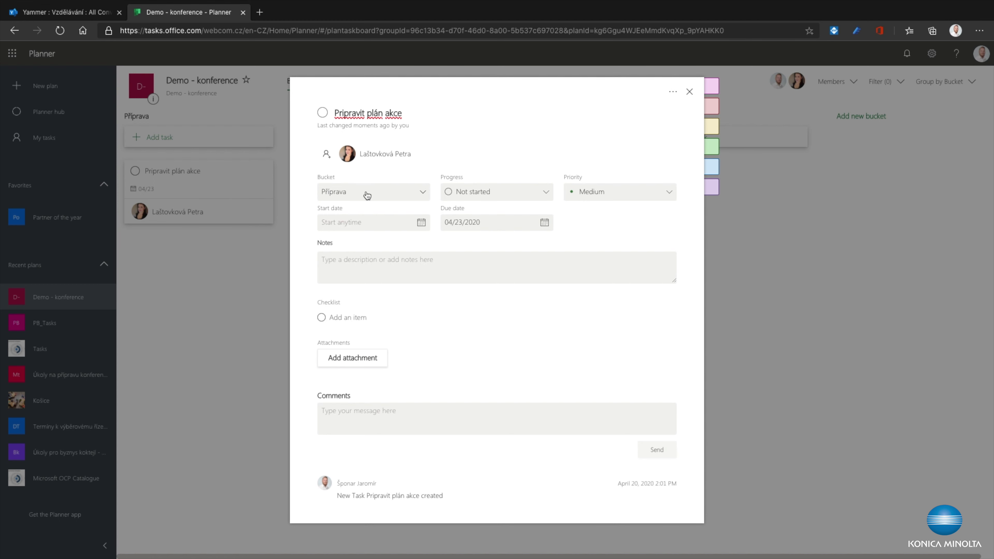
left_click(669, 194)
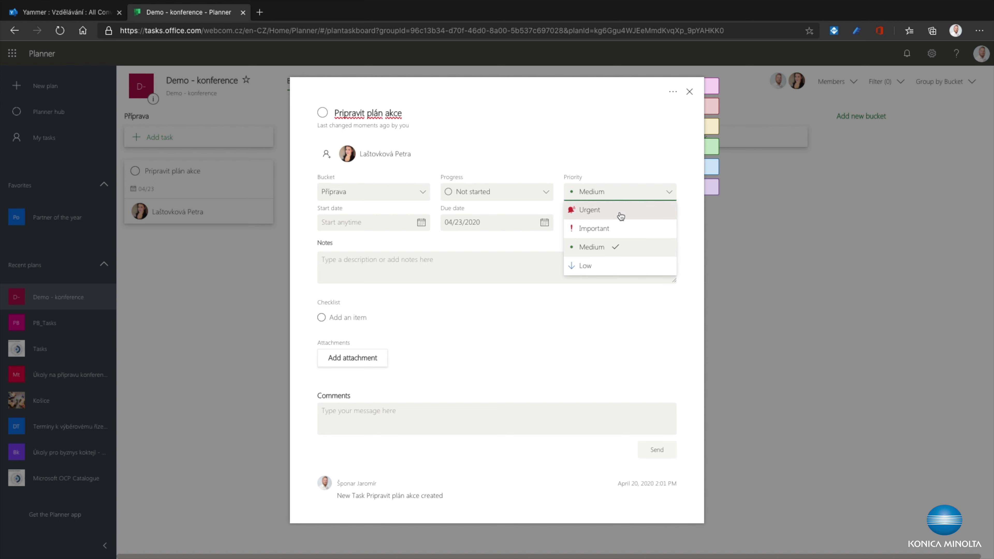
left_click(620, 213)
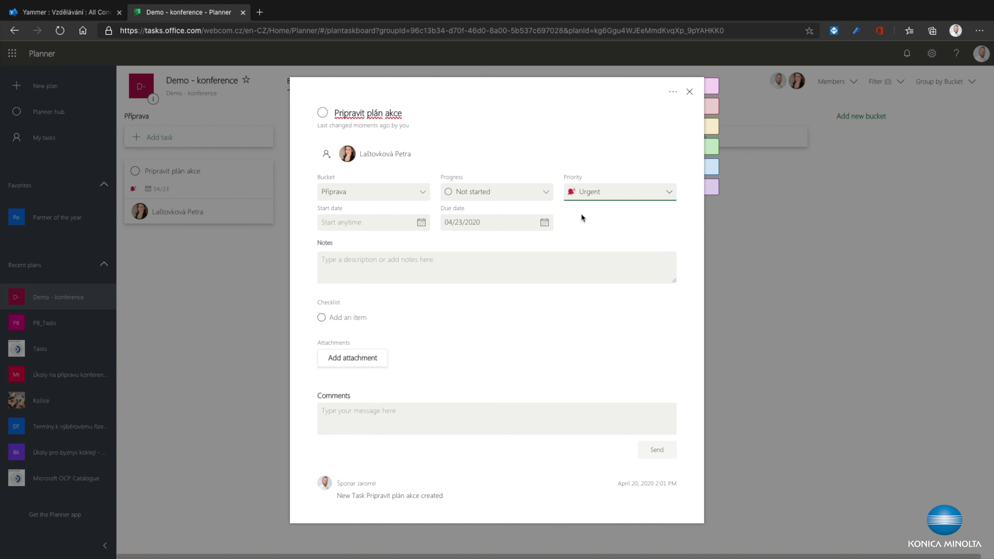
left_click(421, 222)
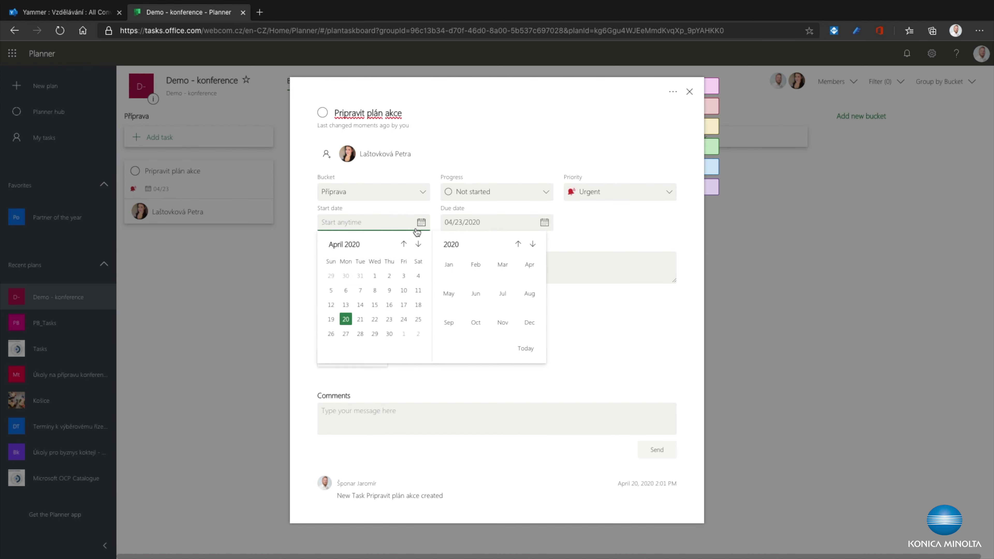
left_click(360, 319)
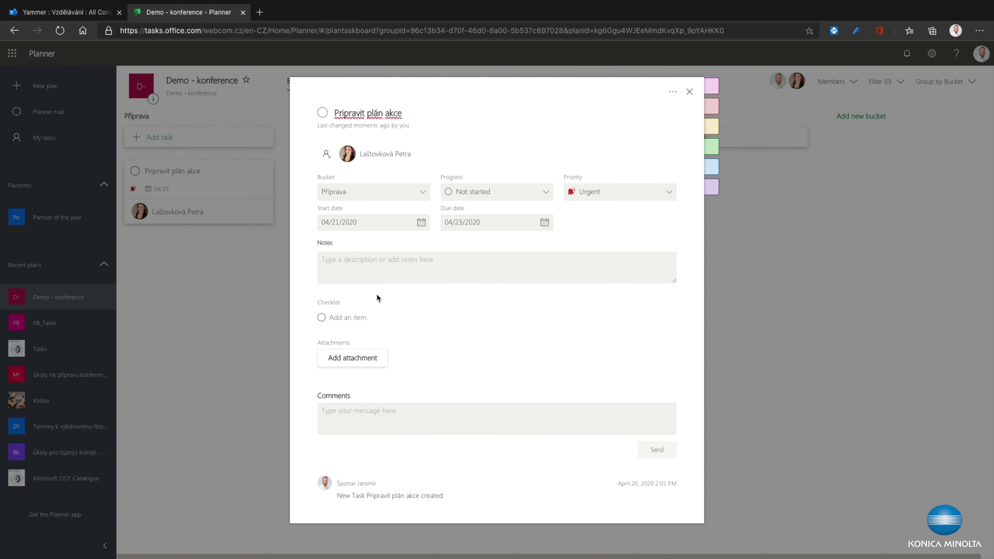
Step: Add the note "Prosím doplnit harmonogram" to the task and show it on the card
left_click(401, 259)
type("P")
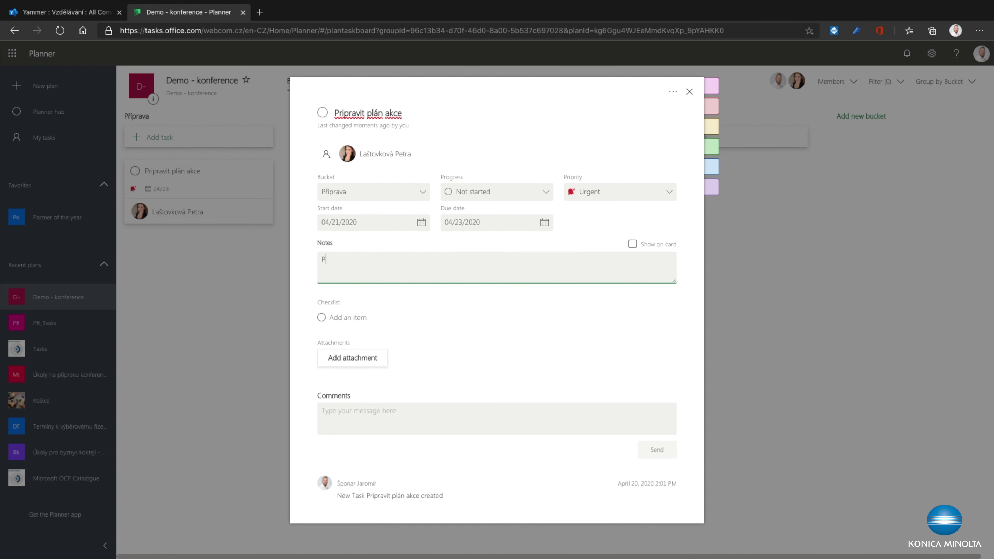
type("rosím doplnit harmonogram")
left_click(527, 300)
left_click(632, 244)
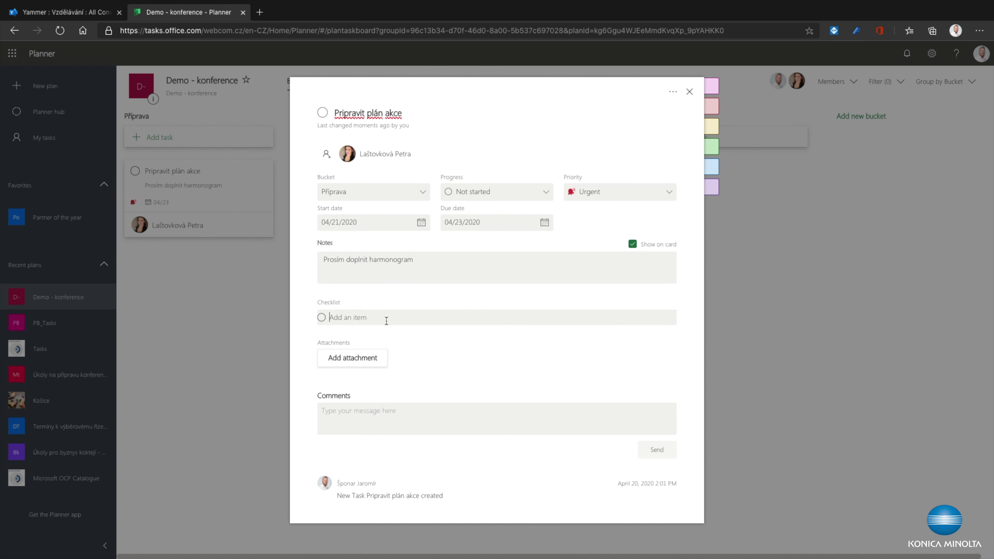
Step: Add the checklist items "Obsah", "speakers" and "místnot" to the task
type("Obsah")
key("Return")
type("speakers")
key("Return")
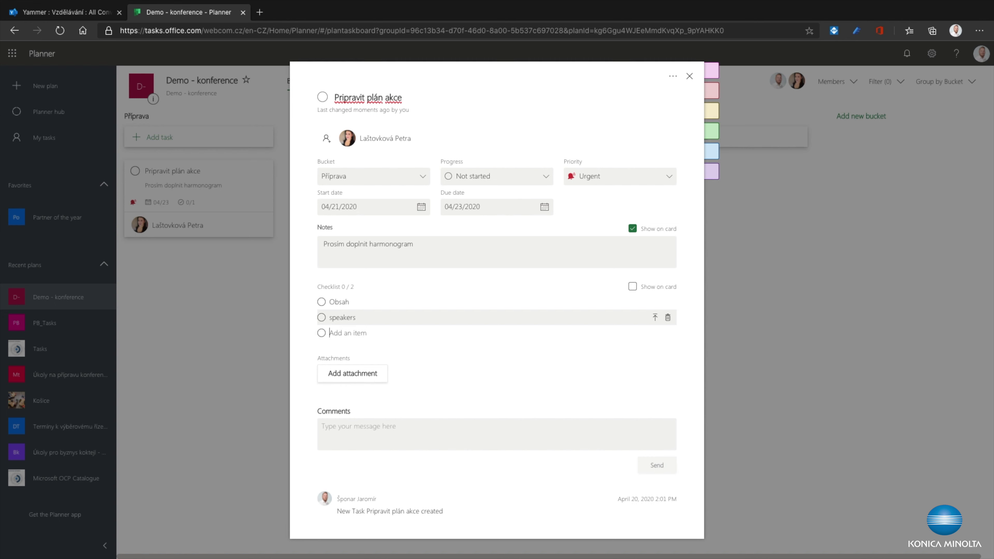
type("místnot")
key("Return")
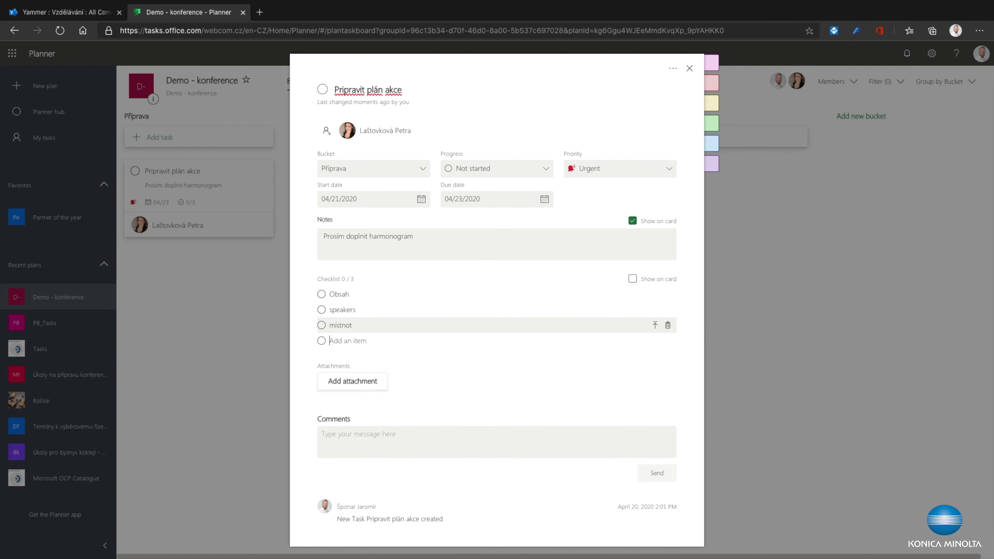
Step: Correct the third checklist item to "místnost" and add a fourth item "časování"
left_click(370, 322)
key("BackSpace")
key("BackSpace")
type("nost")
left_click(354, 341)
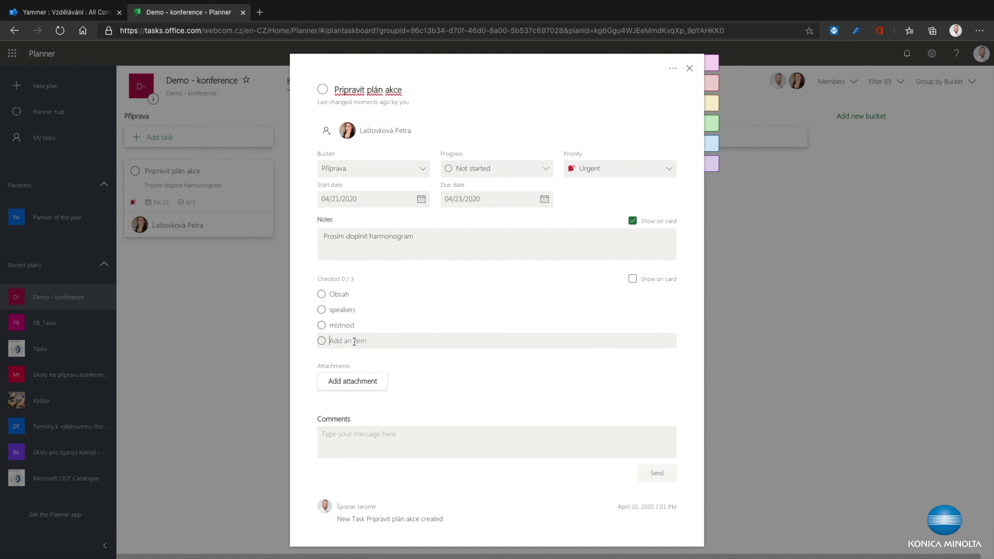
type("časování")
left_click(381, 357)
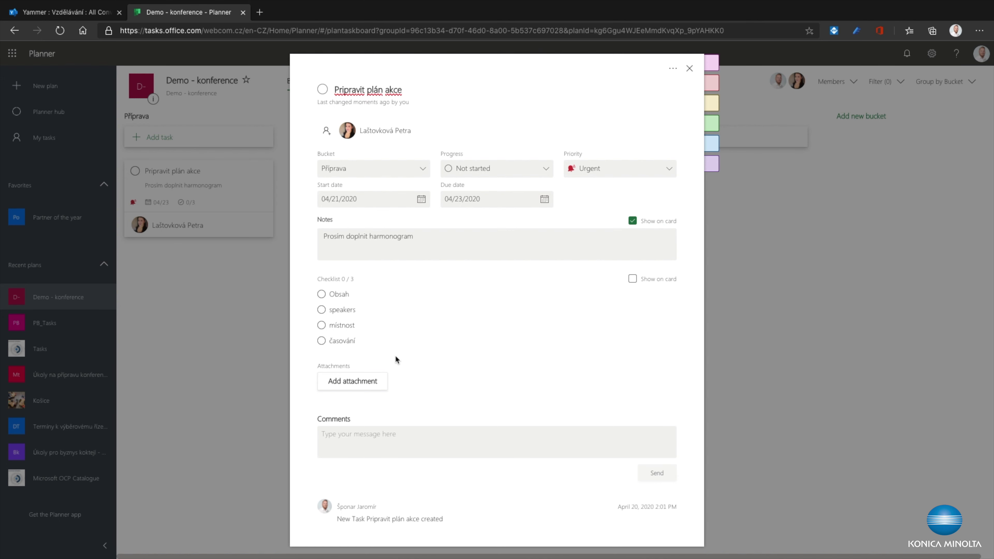
Step: Attach the image file 6BC27EEF-341F-451D-9E3E-4CBB25F78294.jpeg from the computer to the "Pripravit plán akce" task
left_click(353, 395)
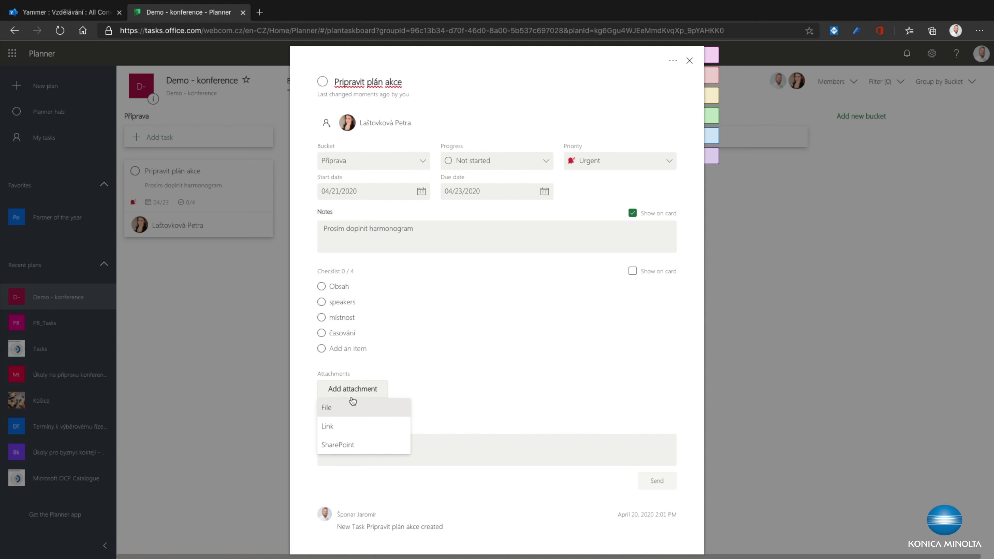
left_click(390, 413)
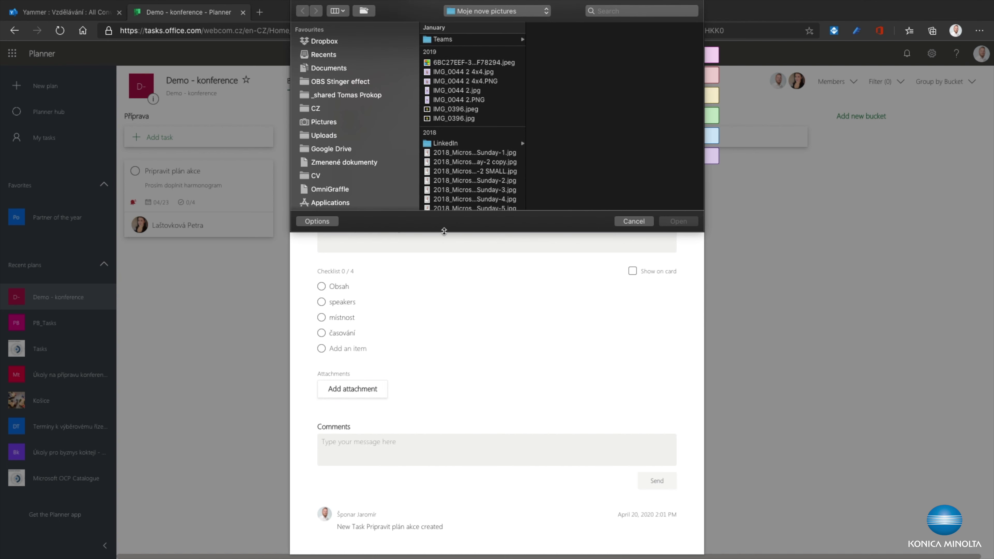
left_click(473, 64)
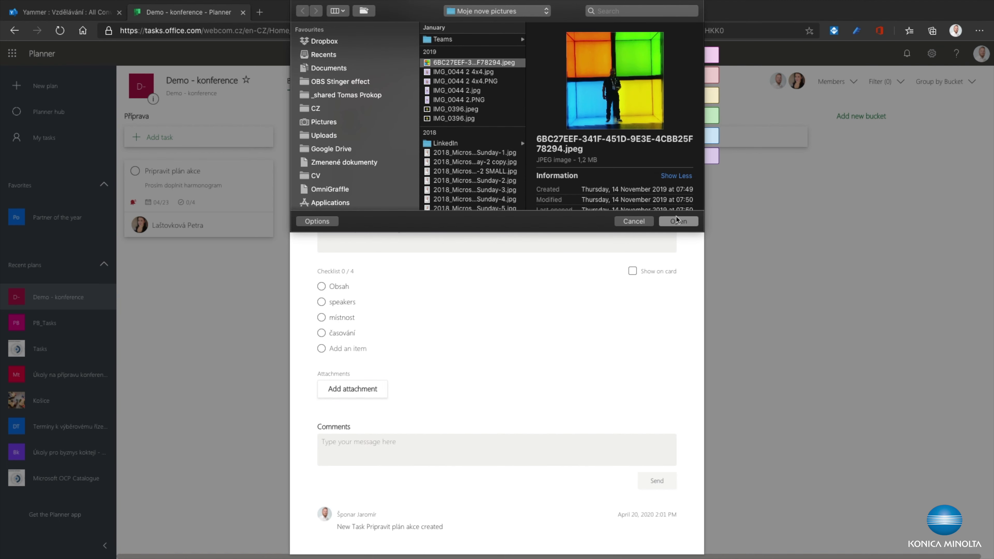
left_click(677, 222)
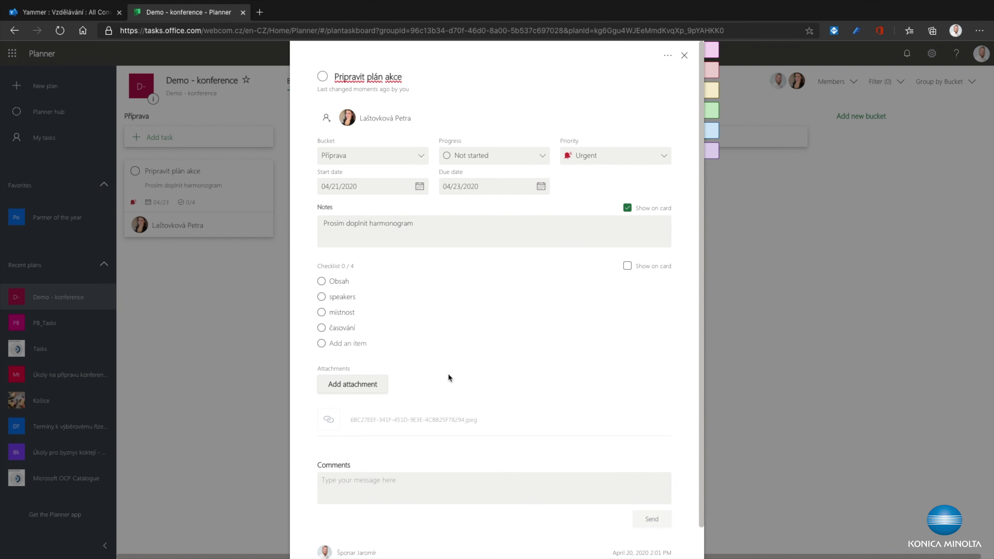
Step: Post the comment "Fotka pro social media" on the task
left_click(347, 484)
type("Fo")
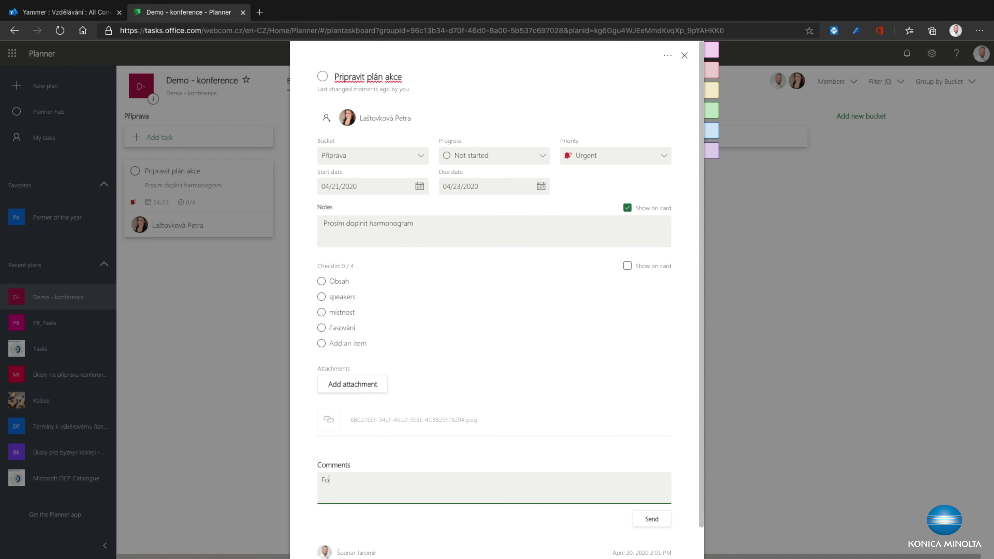
type("tka pro social media")
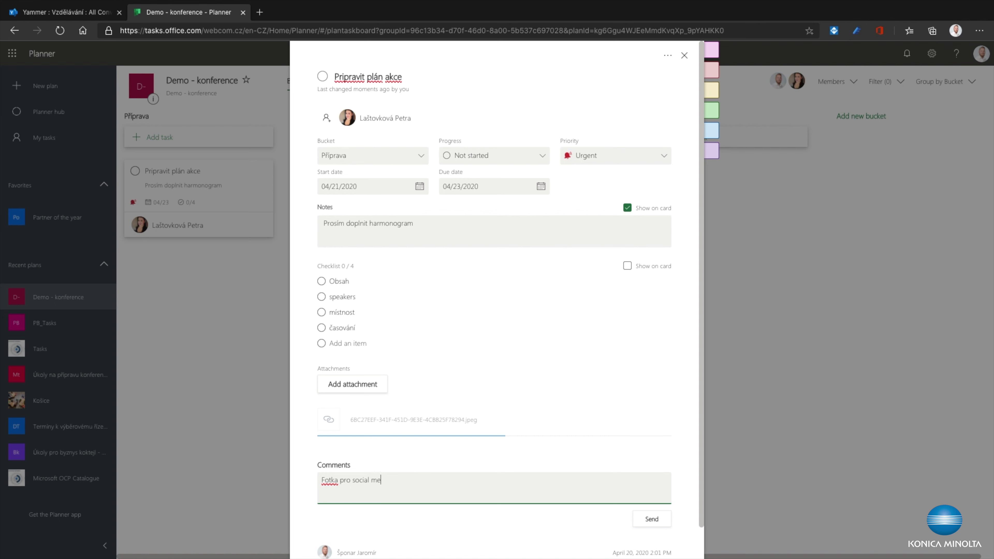
left_click(397, 460)
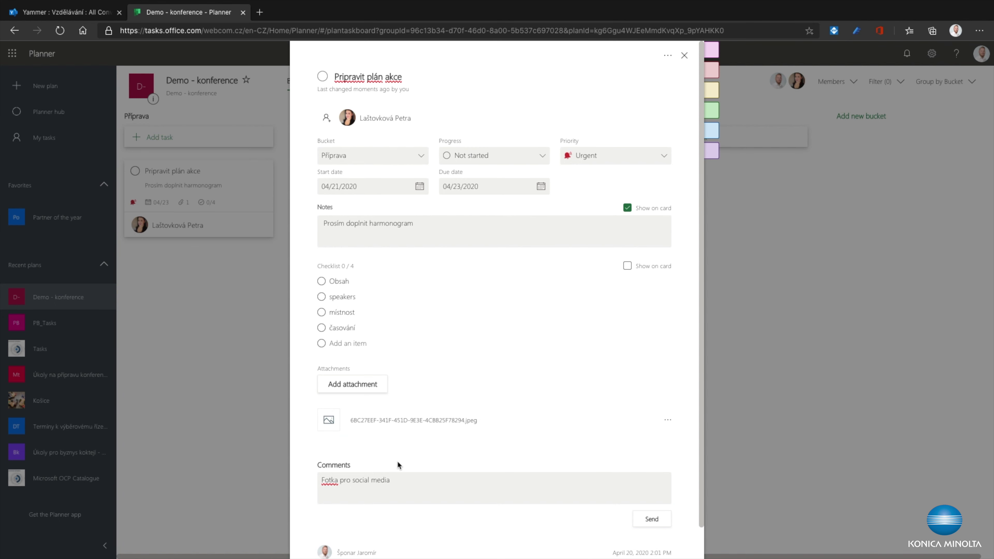
scroll(397, 461, "down", 1)
scroll(397, 461, "up", 1)
left_click(653, 523)
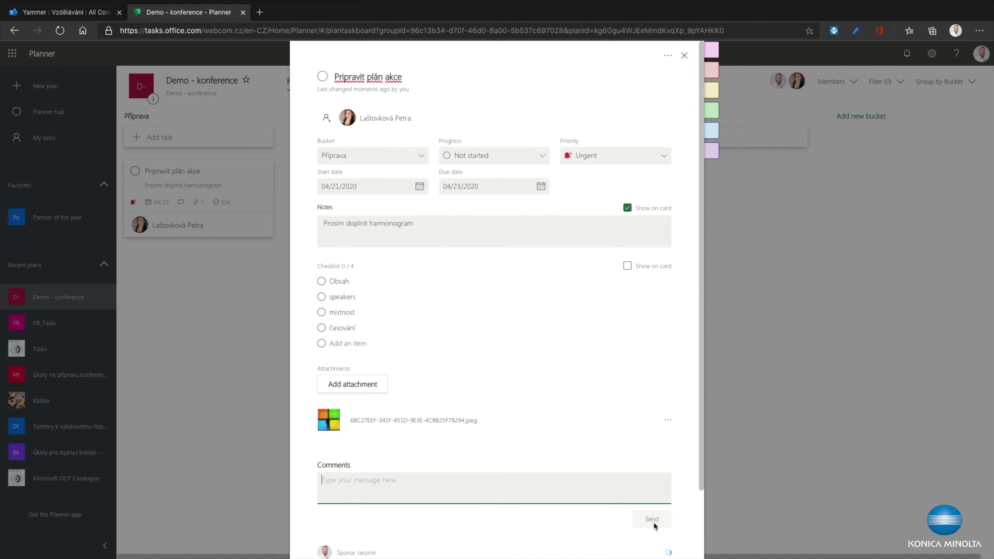
scroll(632, 451, "down", 2)
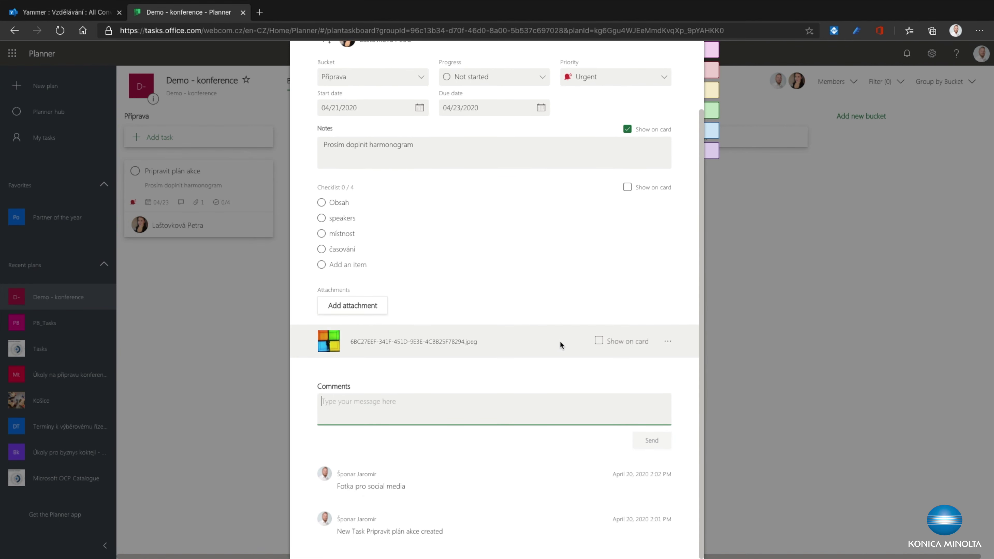
scroll(560, 343, "up", 2)
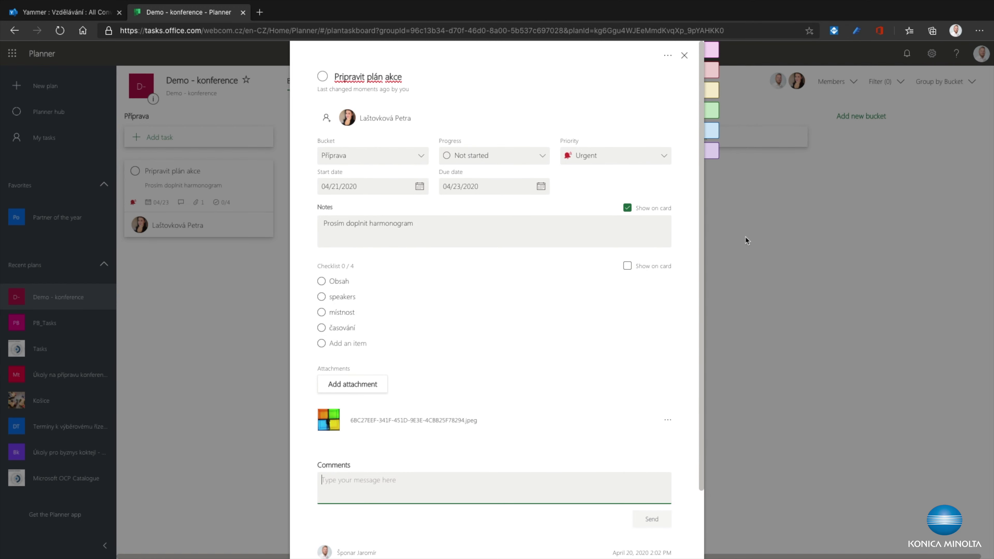
Step: Show the checklist on the task's card instead of the notes, and close the task details
left_click(654, 269)
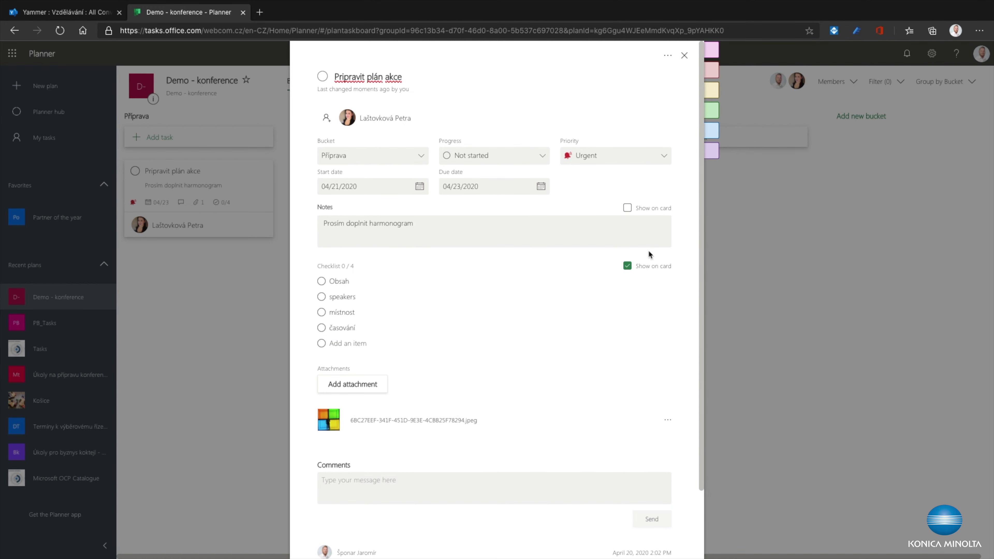
left_click(659, 209)
left_click(654, 269)
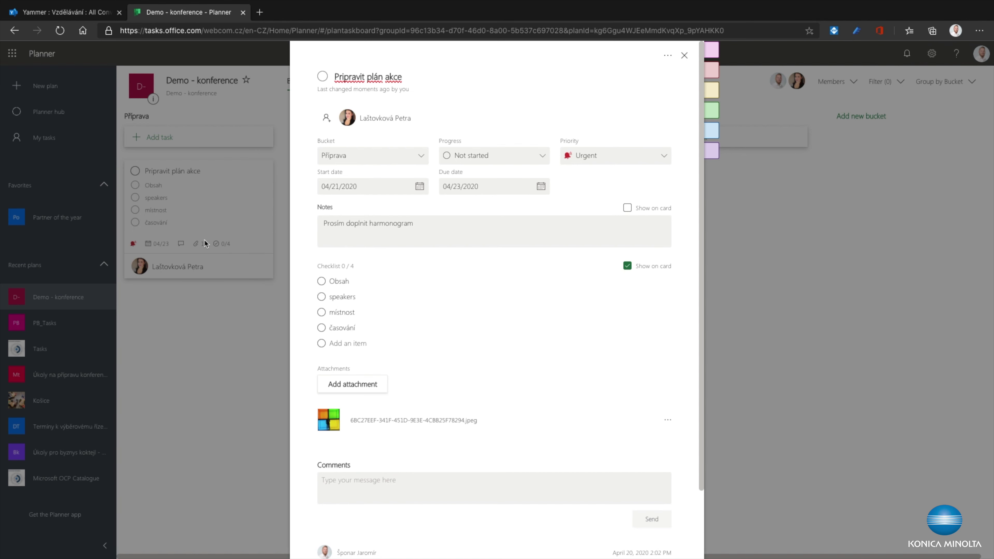
left_click(772, 236)
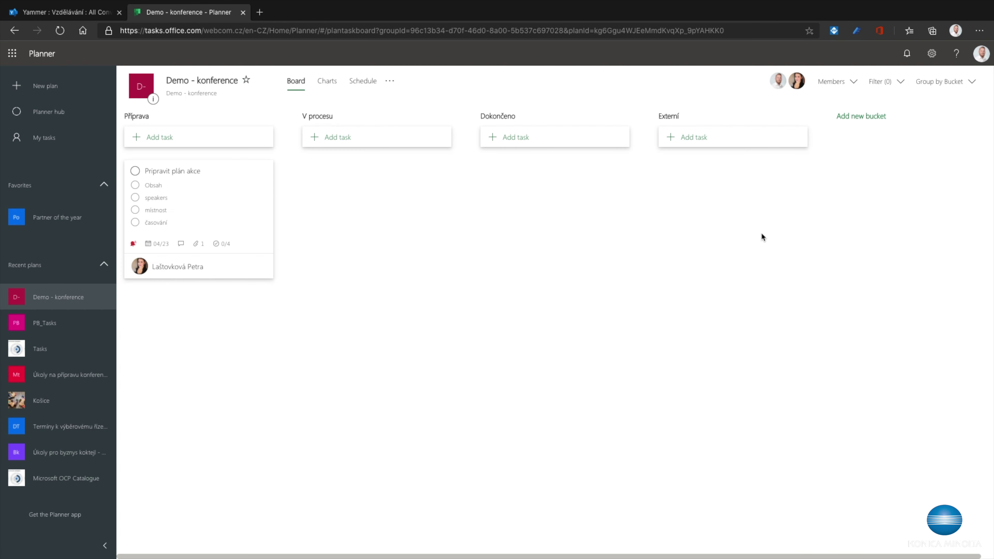
Step: Start a new task named "Prezentace - Keynote" in the Příprava bucket
left_click(161, 137)
type("P")
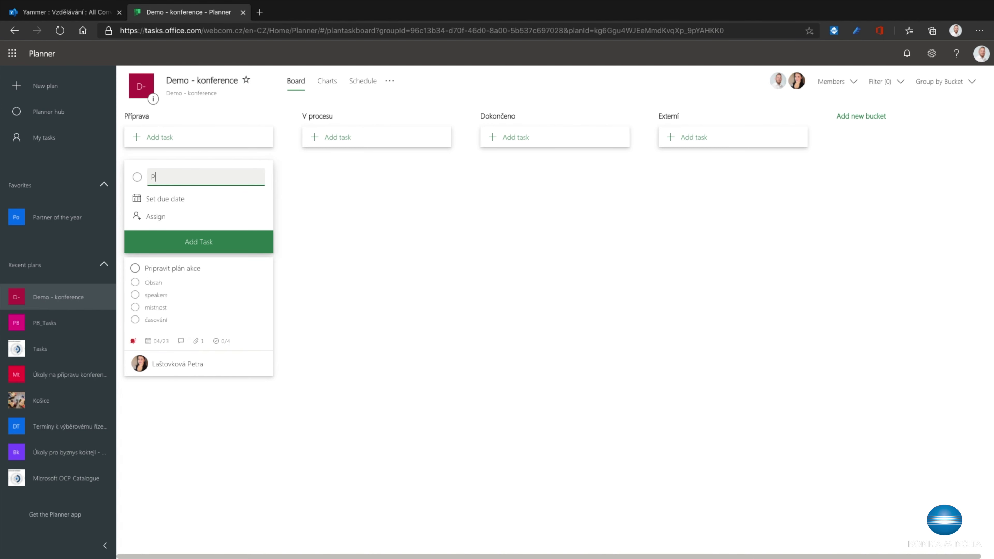
type("recentakce")
key("BackSpace")
key("BackSpace")
key("BackSpace")
key("BackSpace")
key("BackSpace")
key("BackSpace")
type("zentace - Keynote")
Step: Set the new task's due date to April 28, 2020, assign it to the second listed plan member, and add it
left_click(200, 203)
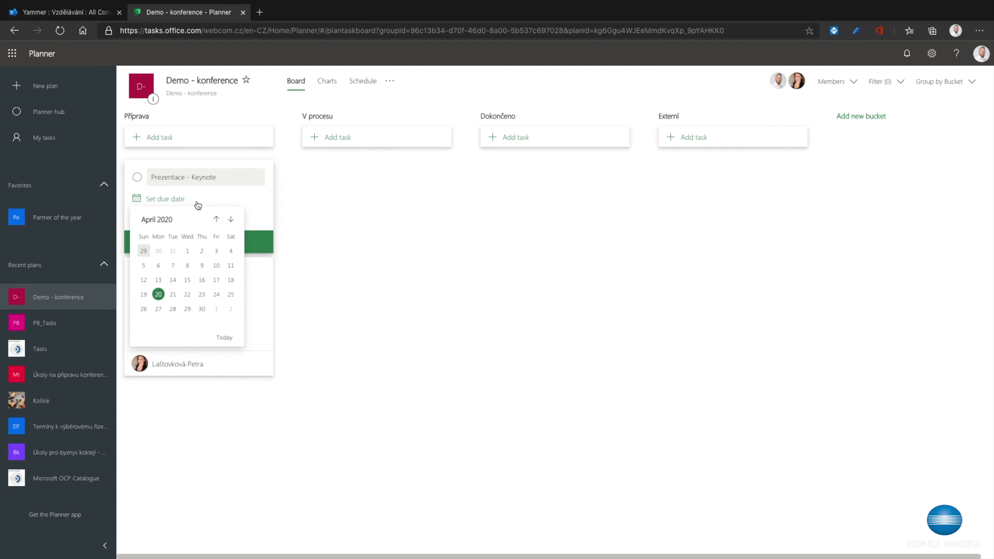
left_click(171, 309)
left_click(152, 216)
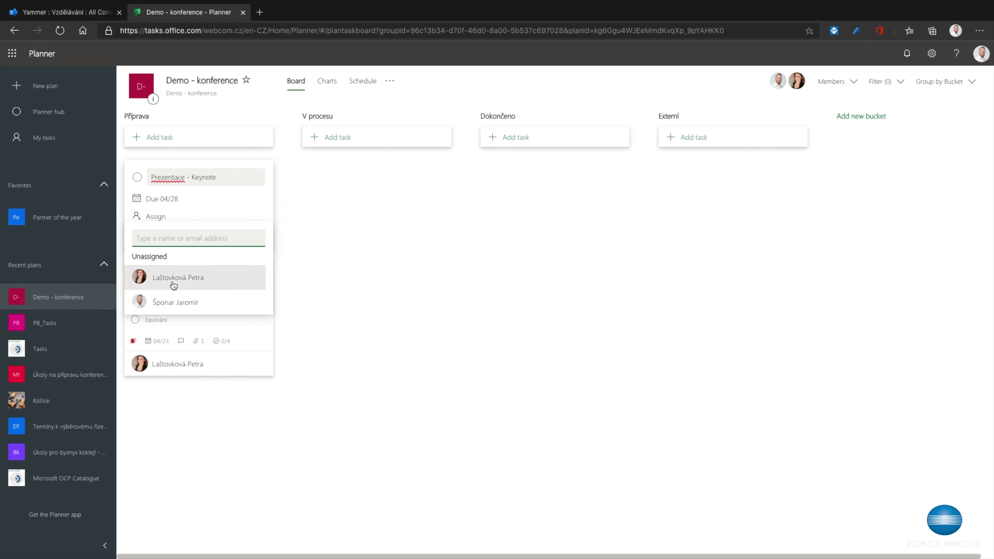
left_click(175, 302)
left_click(330, 227)
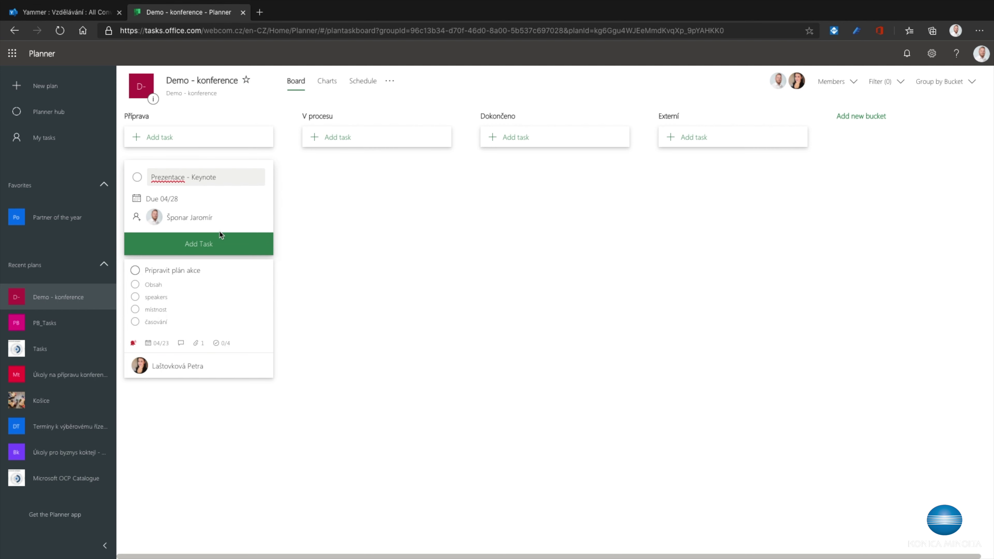
left_click(212, 247)
Step: Move the "Prezentace - Keynote" task from the Příprava bucket to V procesu
left_click(352, 240)
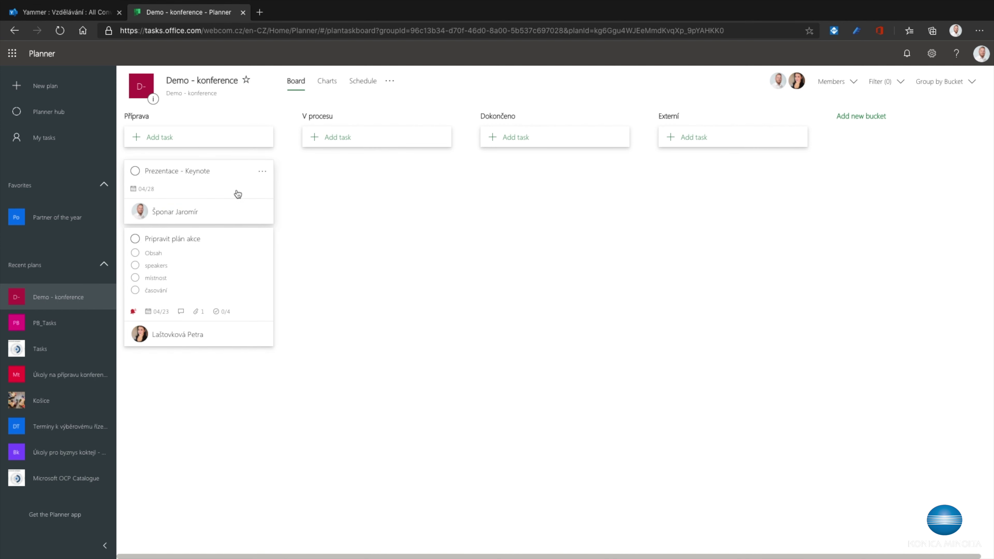
left_click_drag(229, 193, 399, 158)
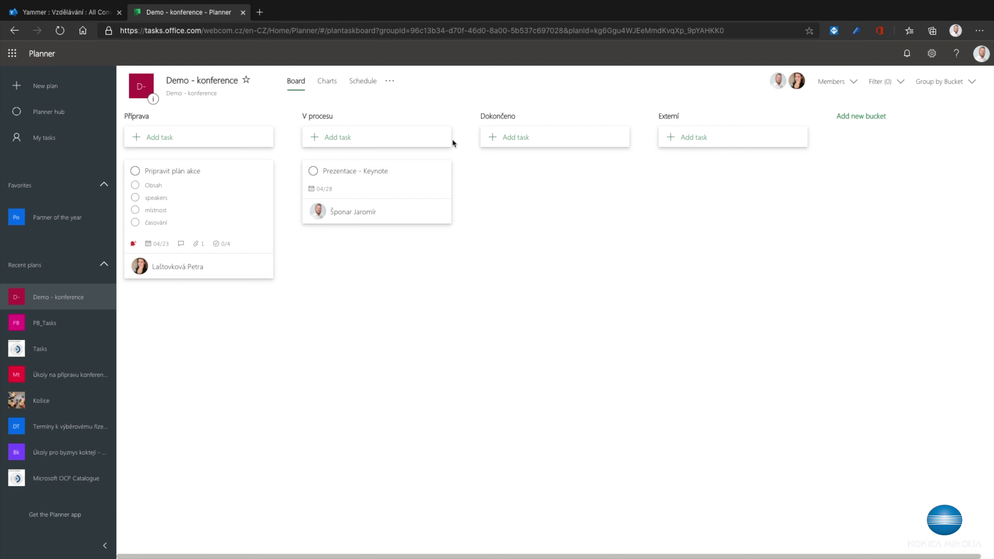
Step: Review the plan's task charts and its monthly schedule
left_click(328, 84)
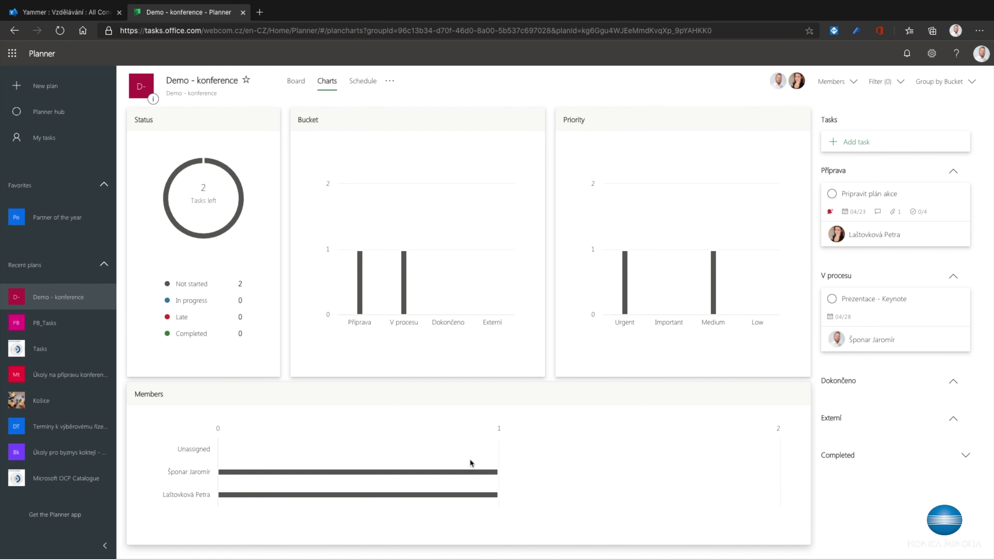
left_click(364, 81)
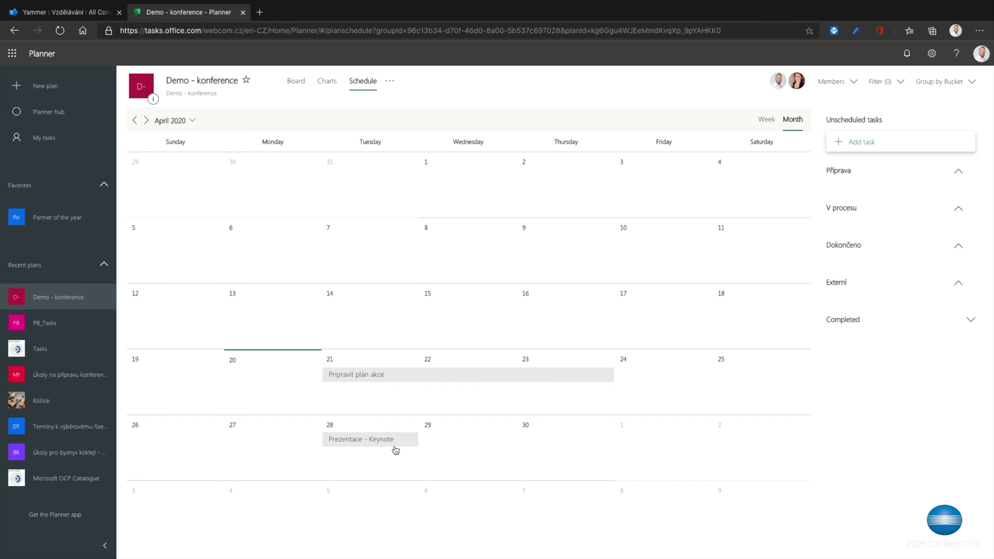
Step: Open the plan's shared OneNote notebook and create a section named "Podklady"
left_click(392, 83)
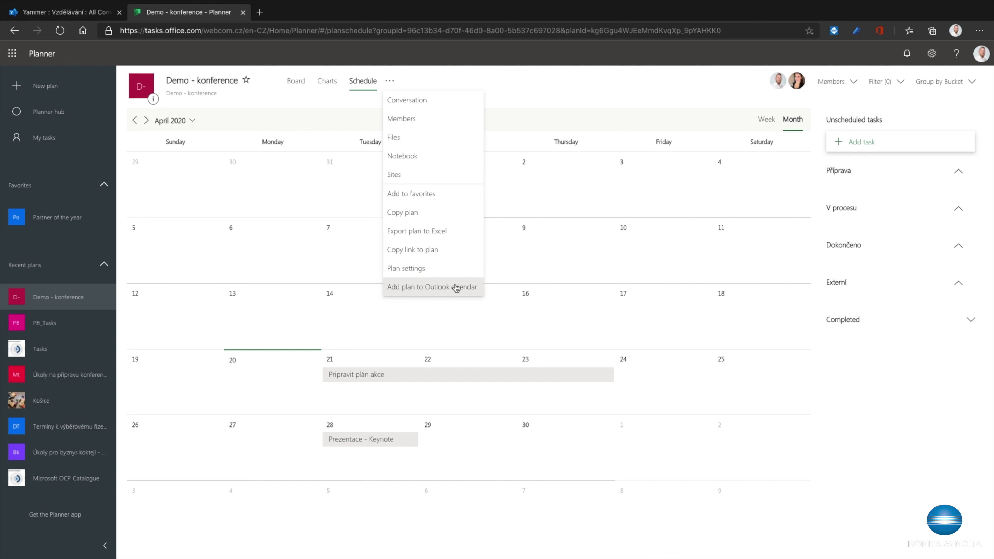
left_click(428, 159)
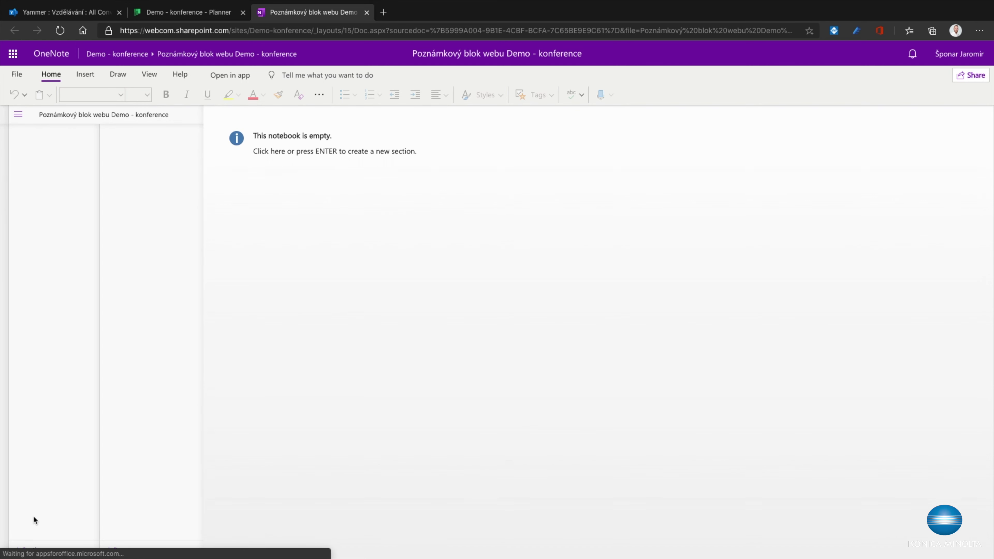
left_click(28, 549)
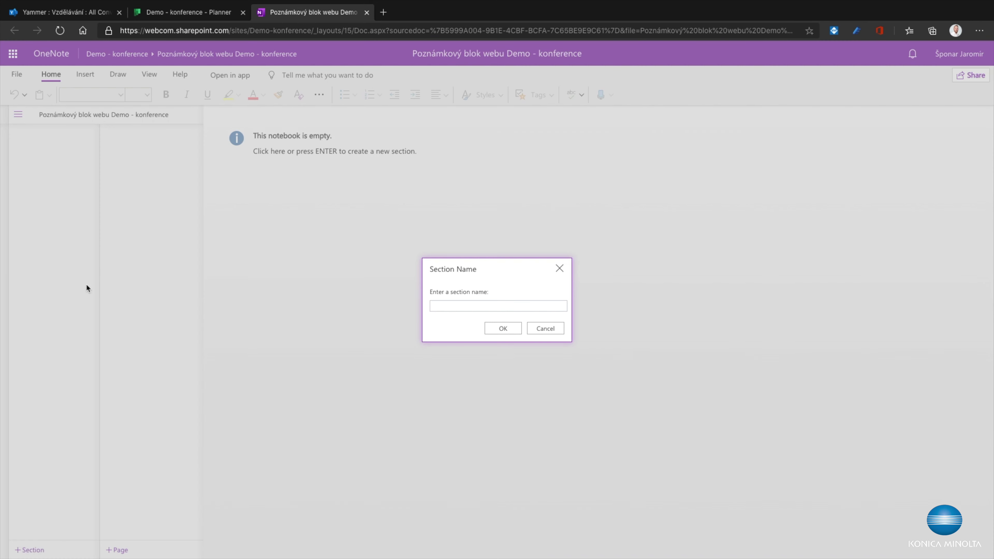
type("Podklady")
left_click(503, 328)
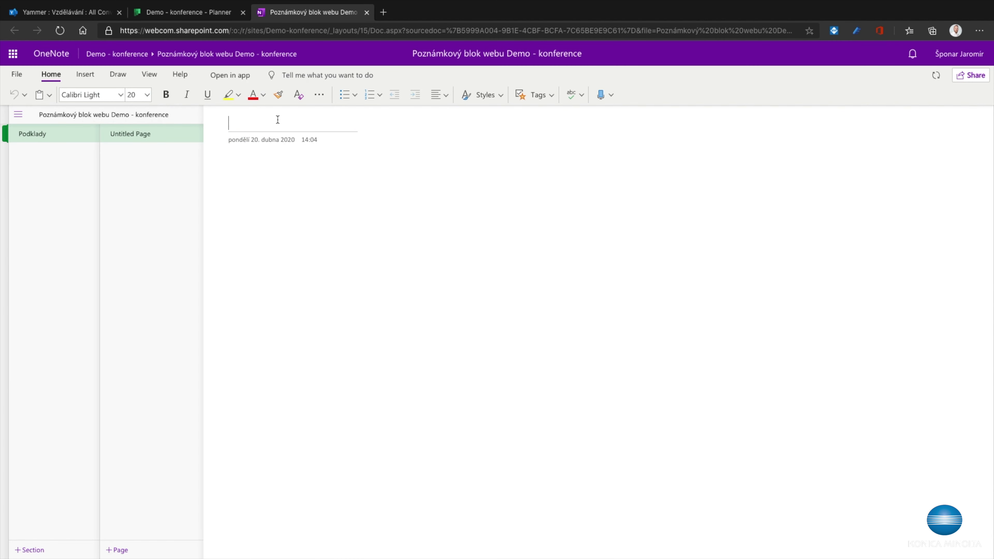
Step: Title the section's first page "Prezentace 1" and add a second page titled "Prezentace 2"
type("Prezentace 1")
key("Return")
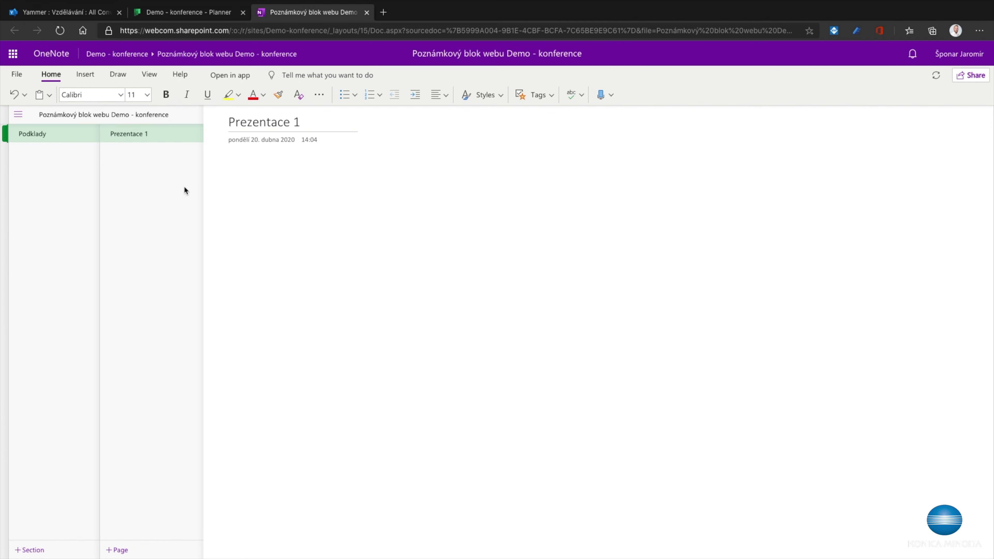
left_click(118, 550)
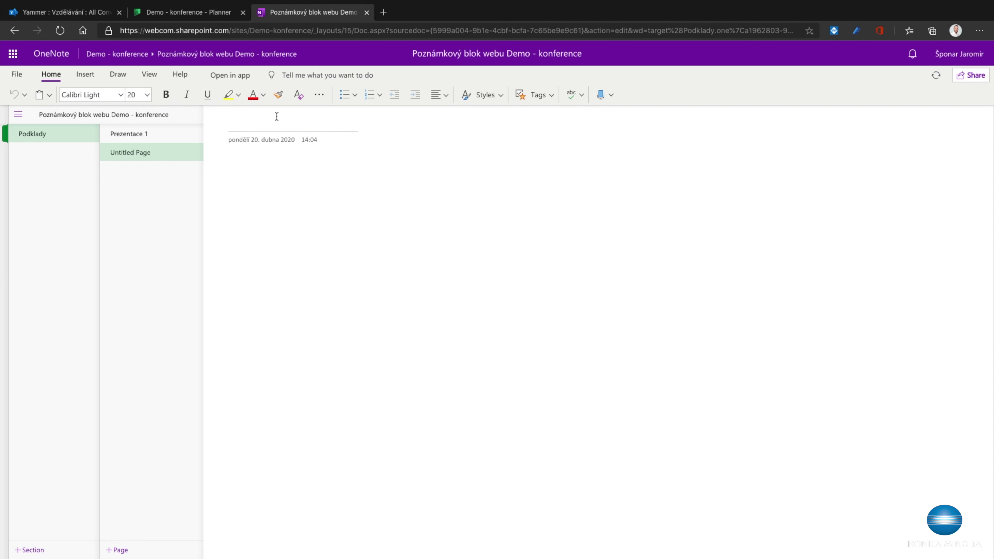
type("Prezentace 2")
key("Return")
Step: Add a page titled "Keynote" to the Podklady section and move it above "Prezentace 1"
left_click(117, 549)
type("Koynote")
key("BackSpace")
key("BackSpace")
key("BackSpace")
key("BackSpace")
key("BackSpace")
key("BackSpace")
type("eynote")
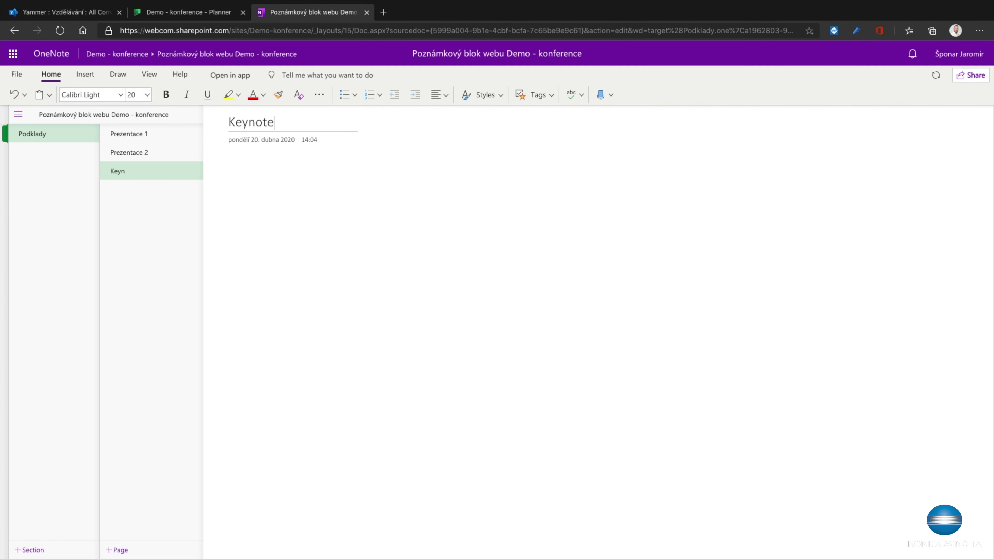
left_click_drag(133, 171, 138, 130)
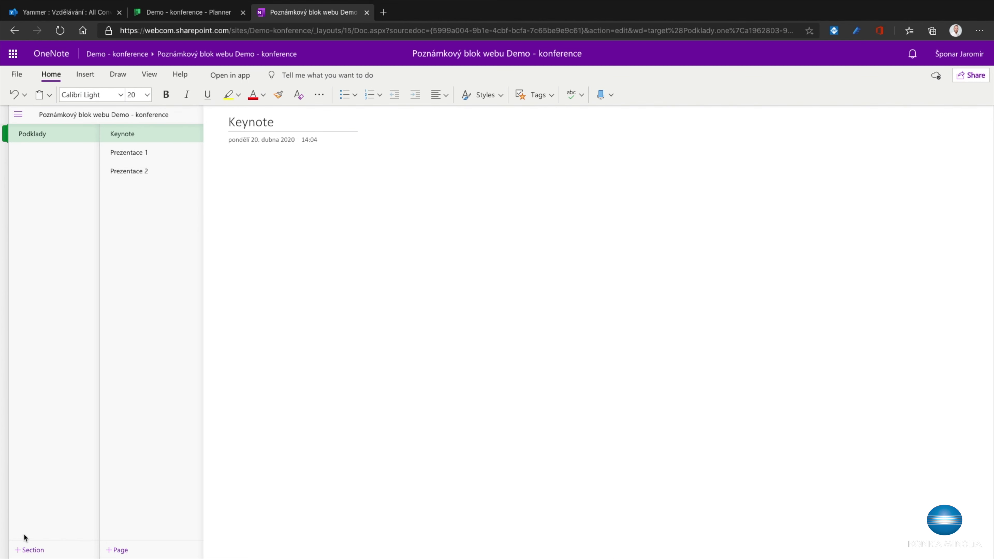
Step: Add a second notebook section named "Demo"
left_click(26, 548)
type("Demo")
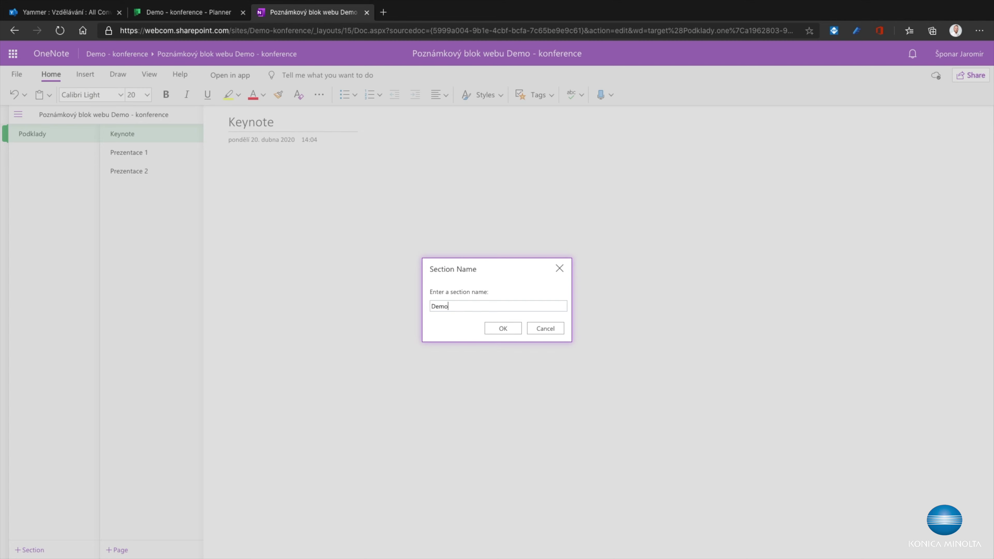
key("Return")
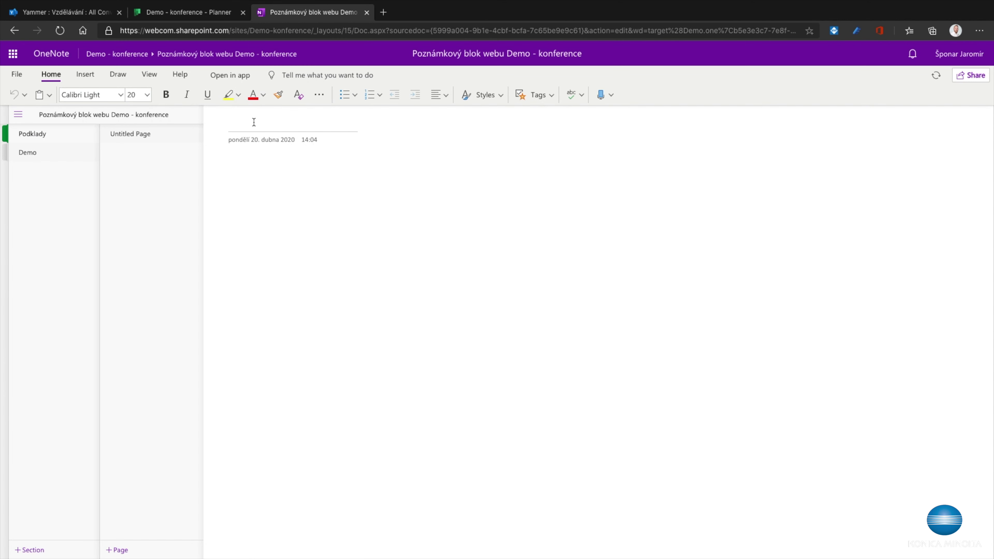